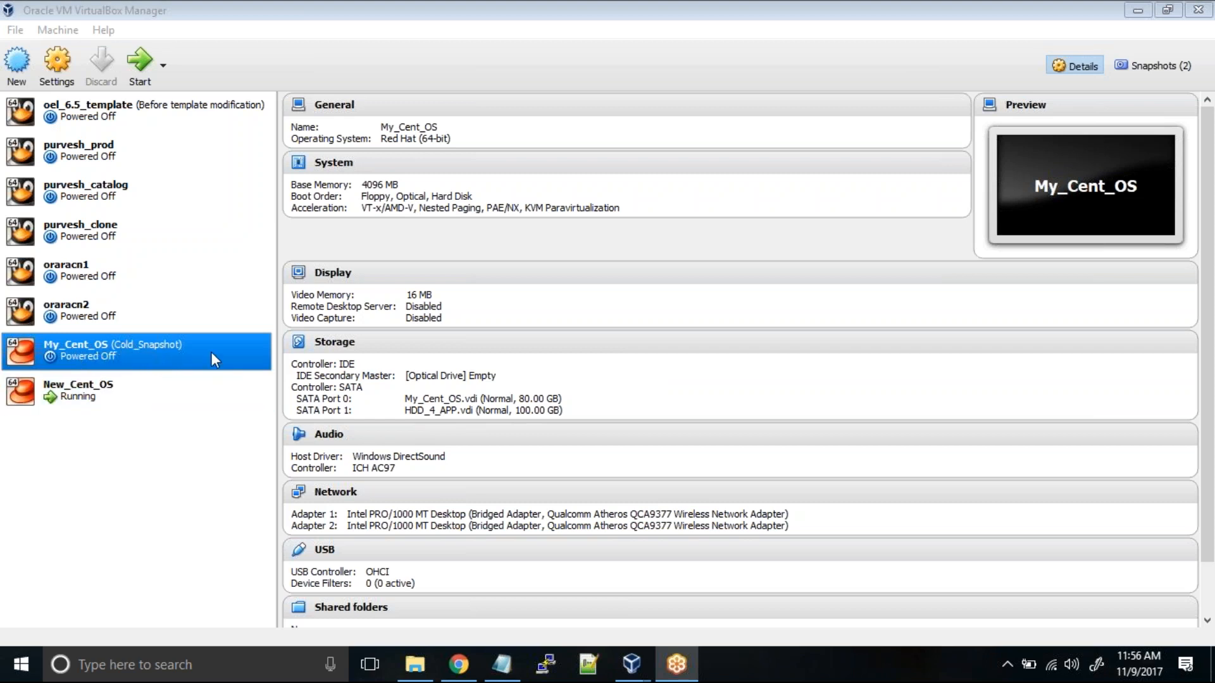
Start exporting a virtual appliance with My_Cent_OS as the machine to export and continue to the storage settings.
left_click(17, 31)
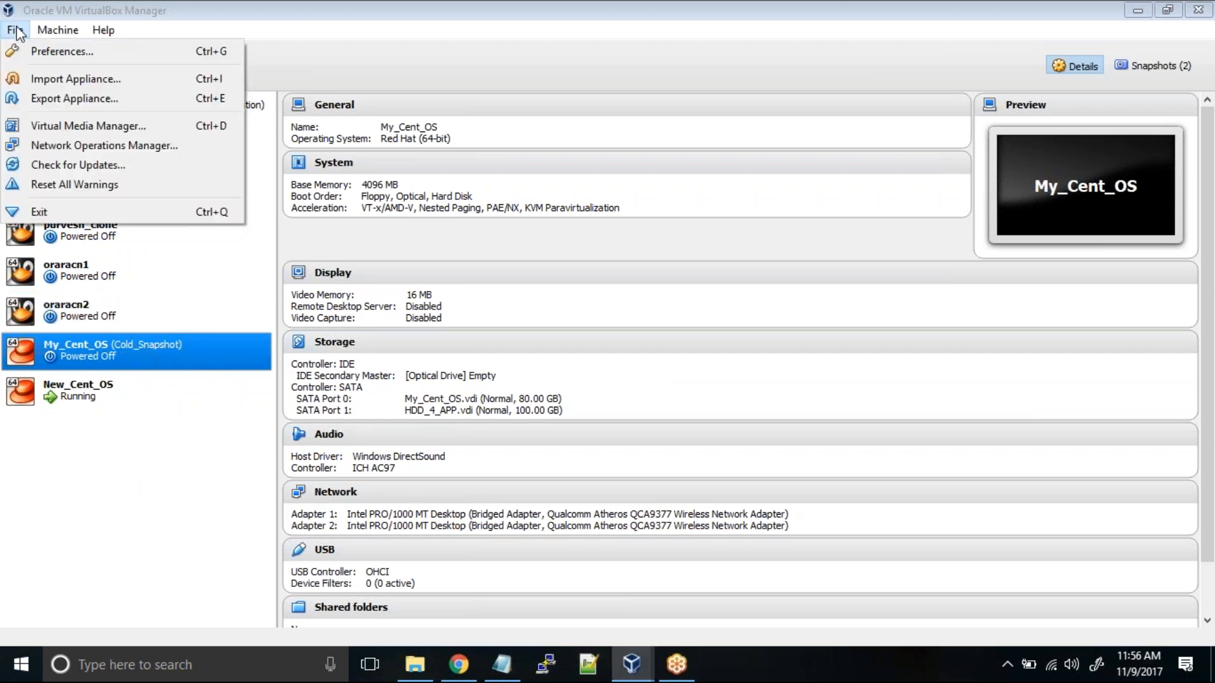
left_click(67, 102)
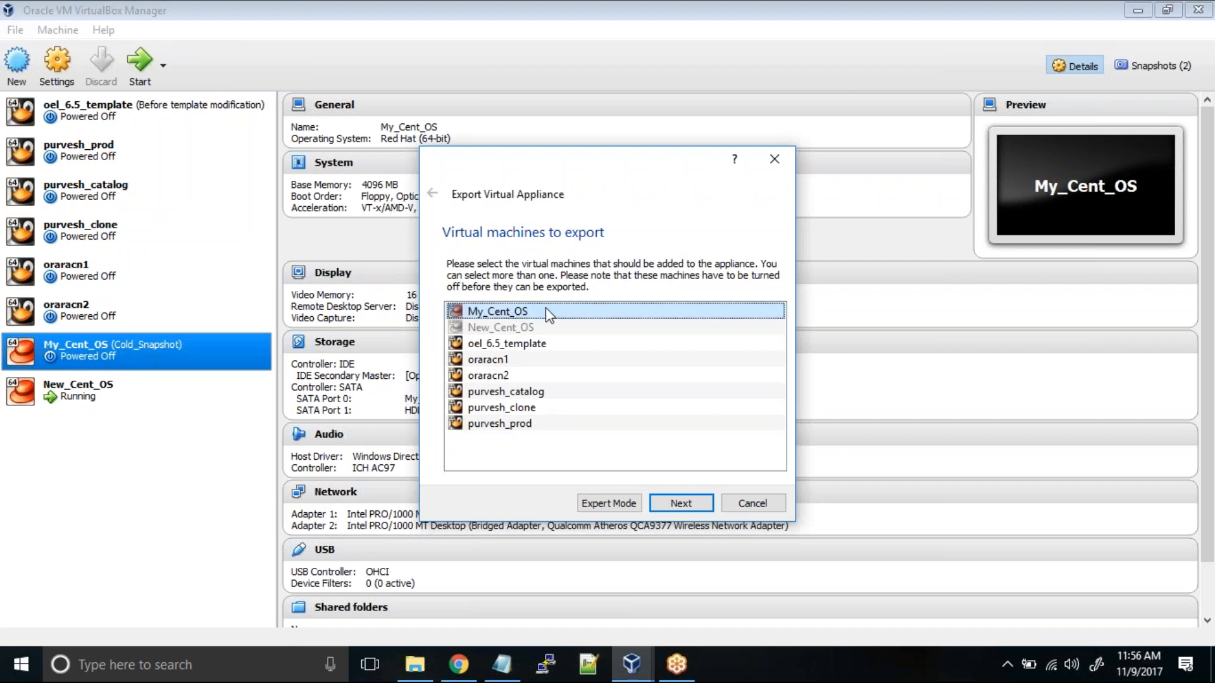
left_click(694, 503)
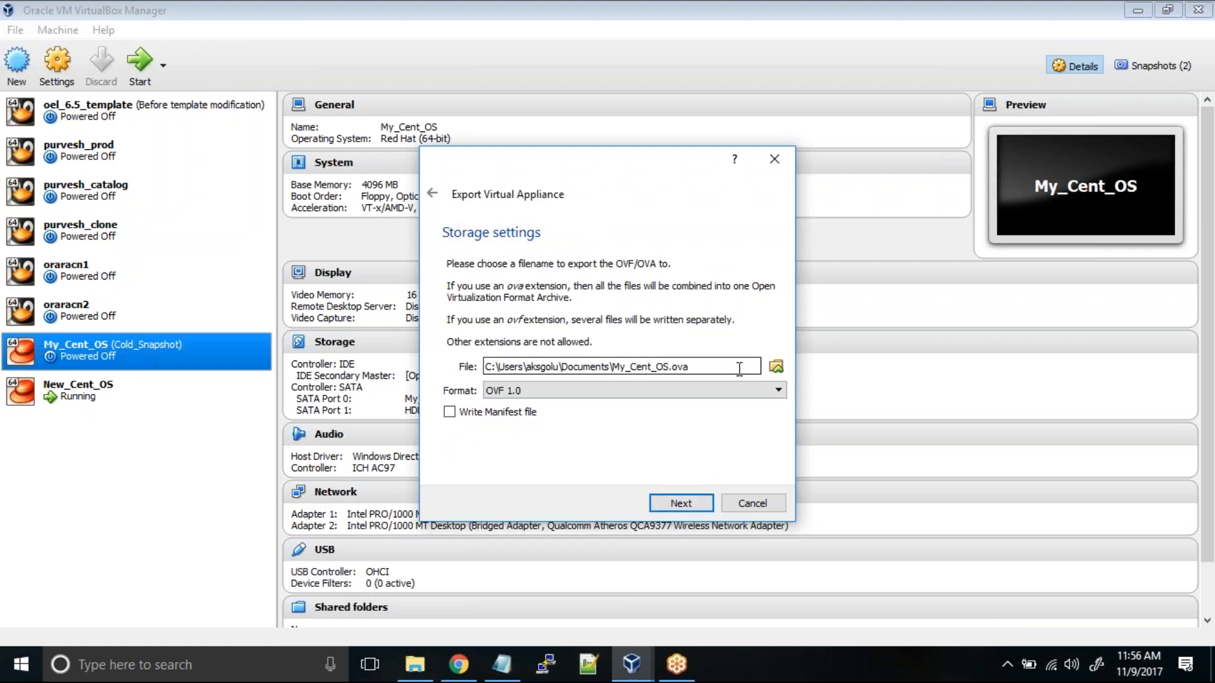
Browse for the export location on Local Disk (E:) and create a new folder named vm_export there.
left_click(776, 367)
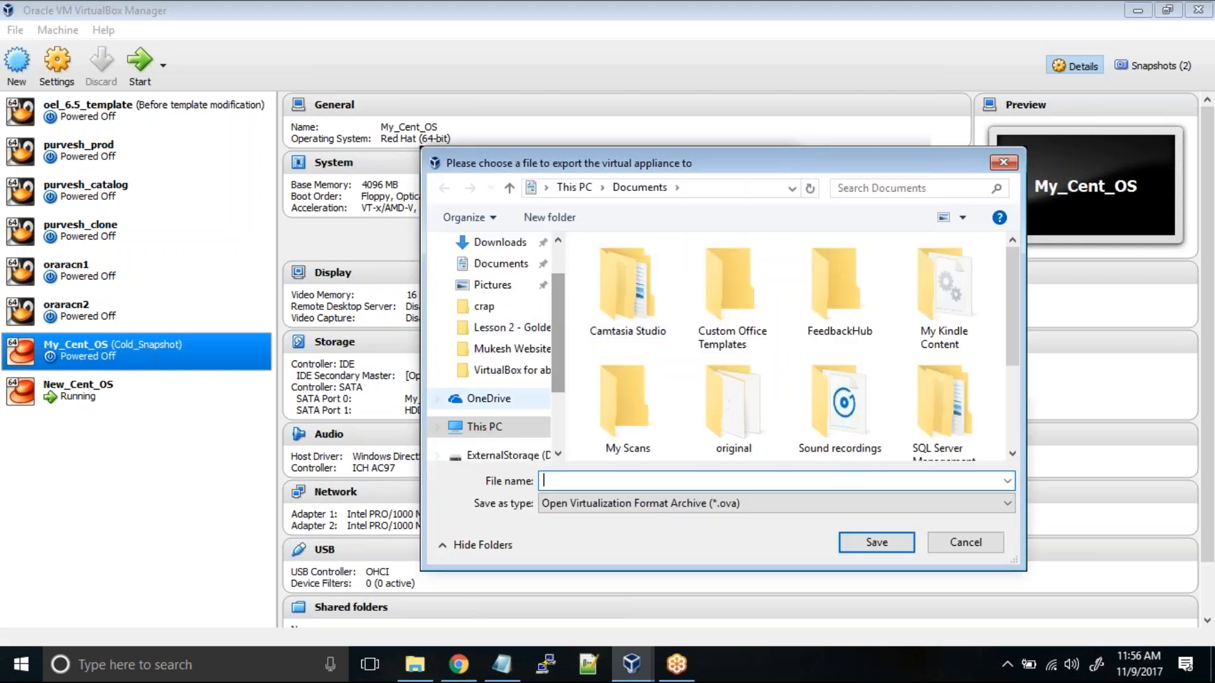
left_click(526, 422)
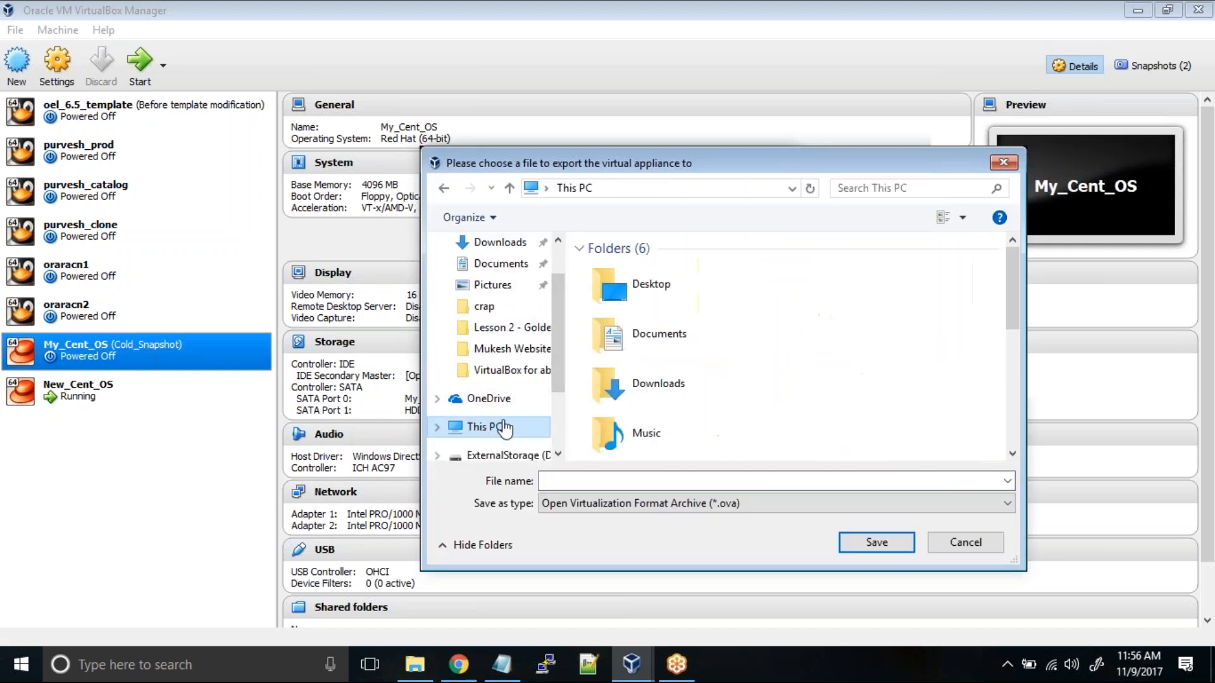
scroll(721, 360, "down", 5)
double_click(740, 378)
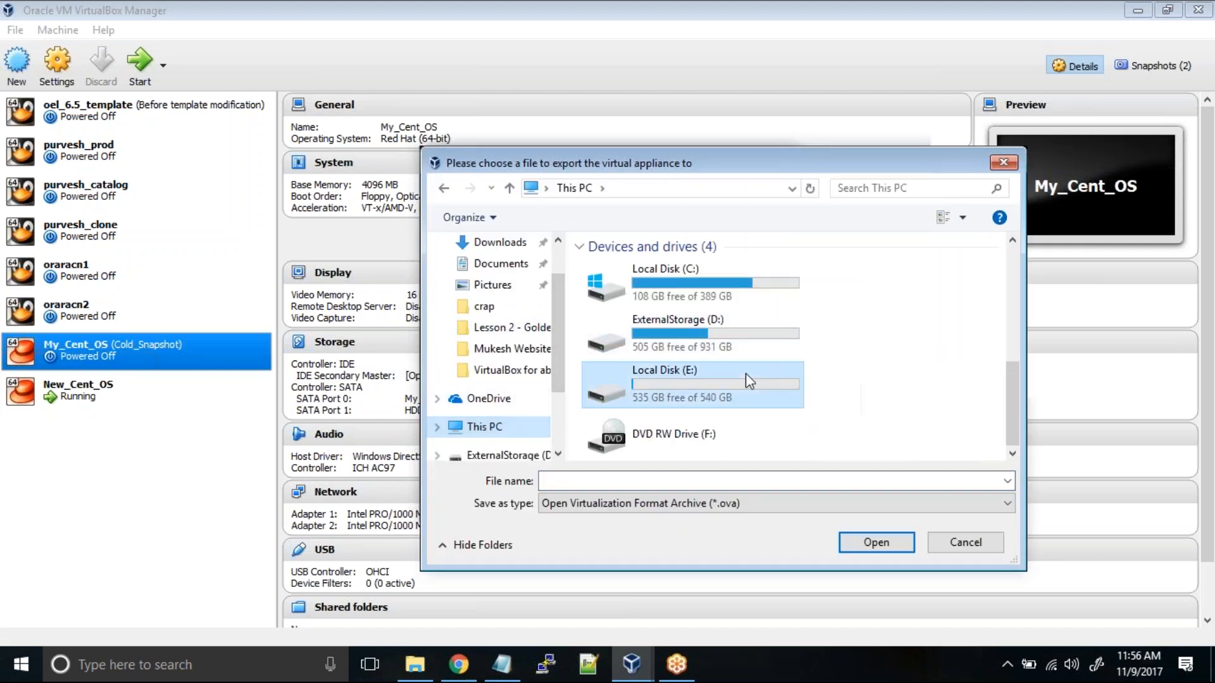
left_click(548, 217)
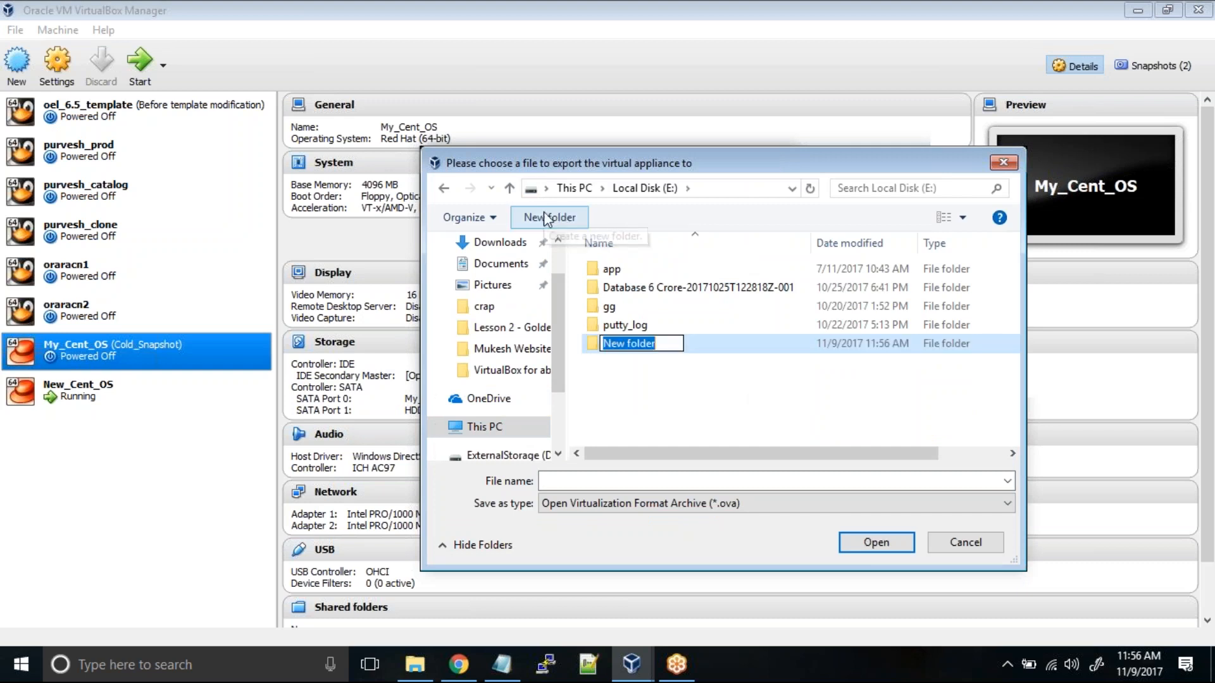
type("vm")
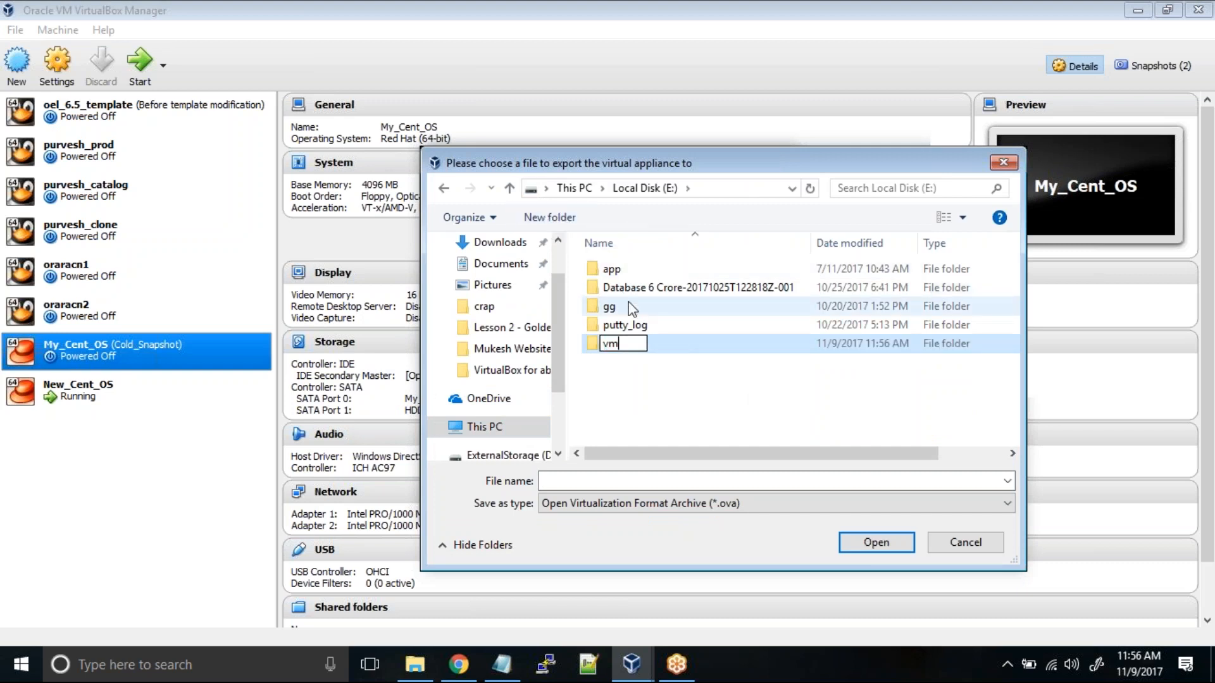
type("_export")
key("Return")
key("Return")
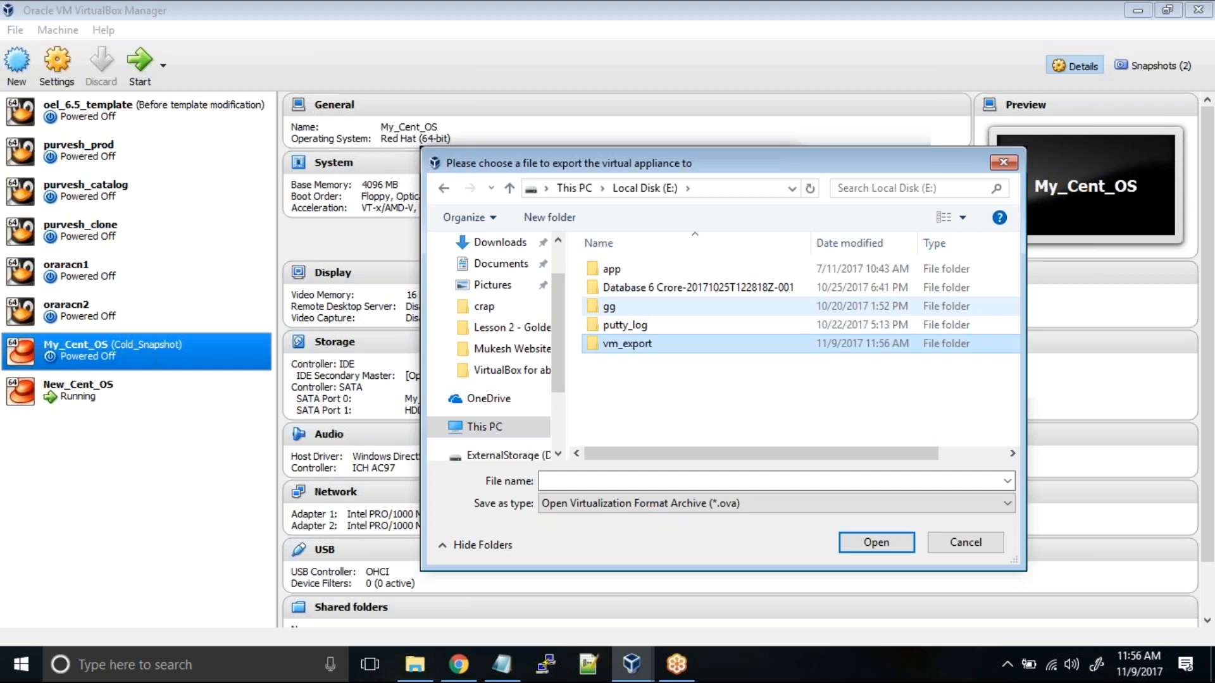
Save the export file under the name my_cent_OS_export in the vm_export folder.
left_click(687, 479)
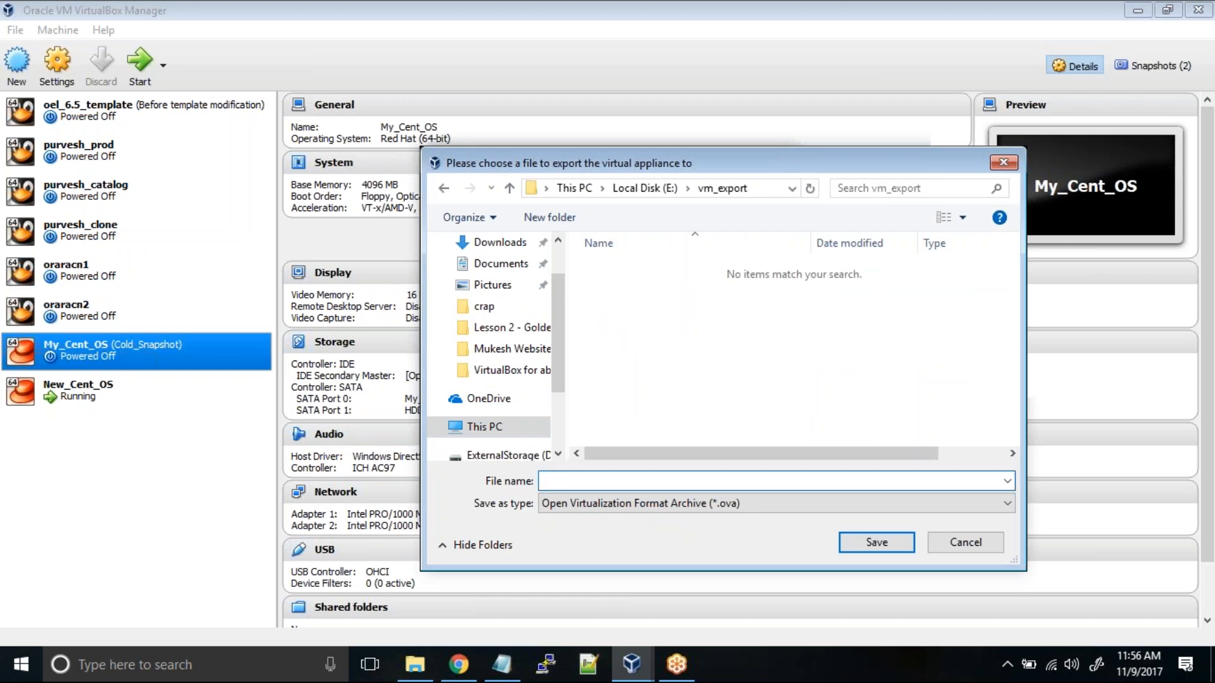
type("my_cent_OS_export")
left_click(877, 542)
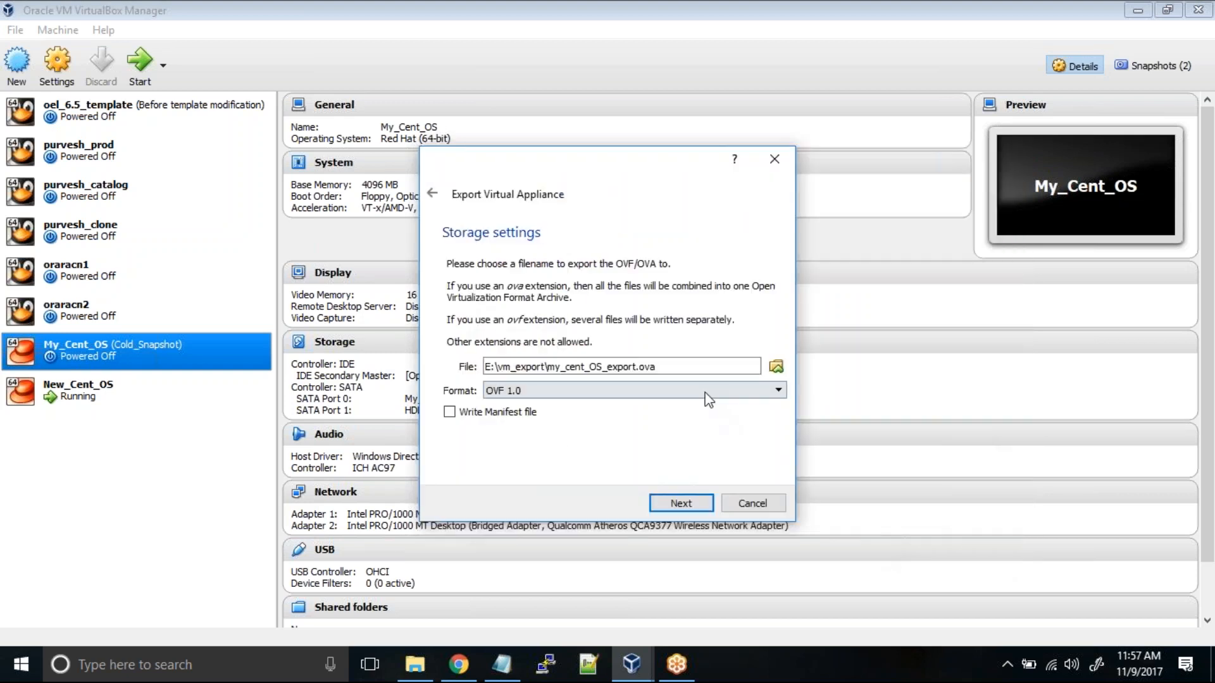
left_click_drag(659, 367, 637, 367)
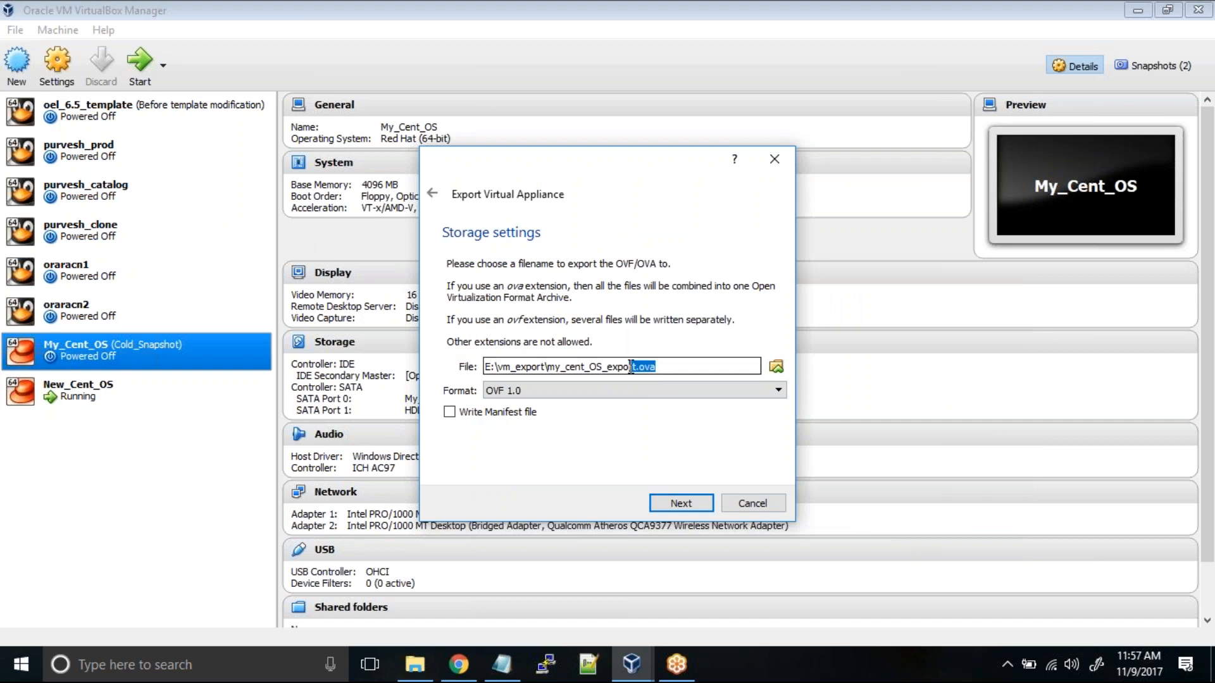
left_click(696, 366)
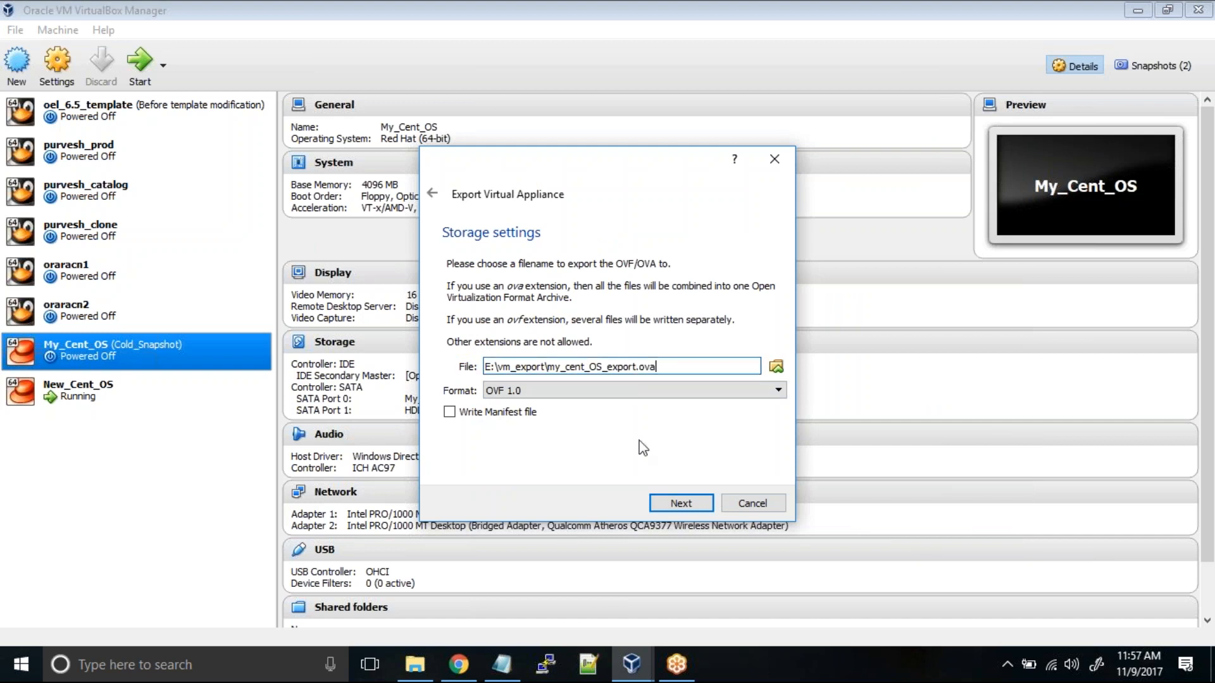
Keep OVF 1.0 as the export format and continue to the appliance settings.
left_click(573, 390)
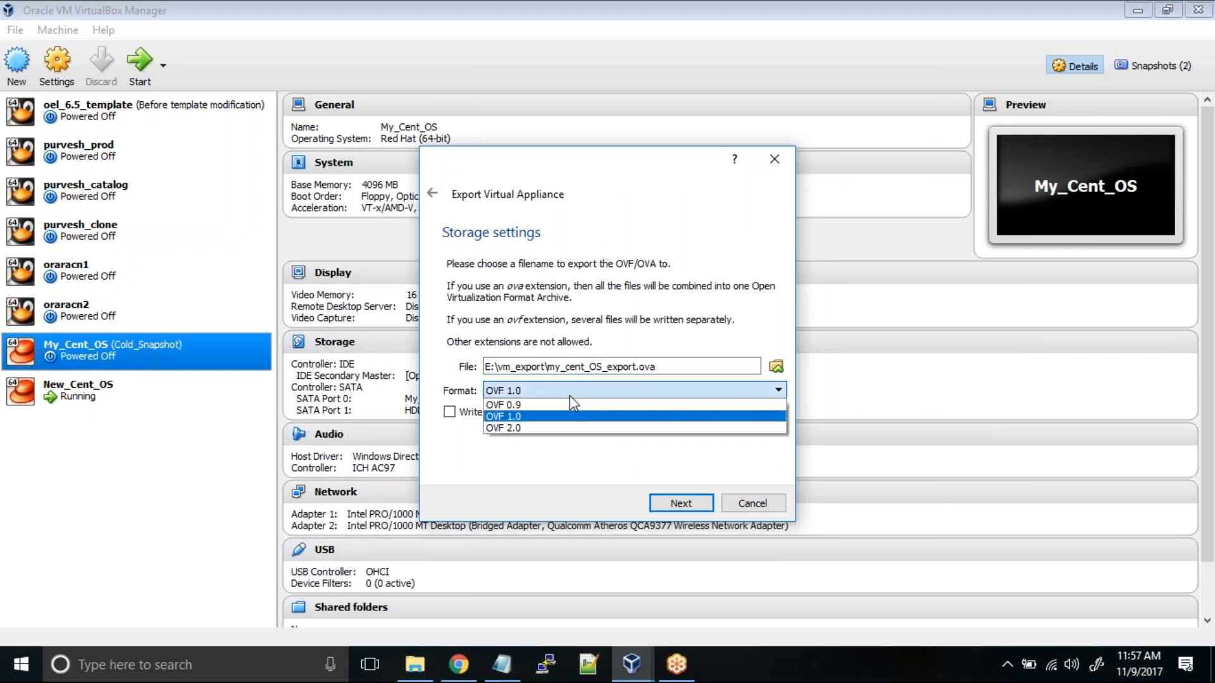
left_click(570, 397)
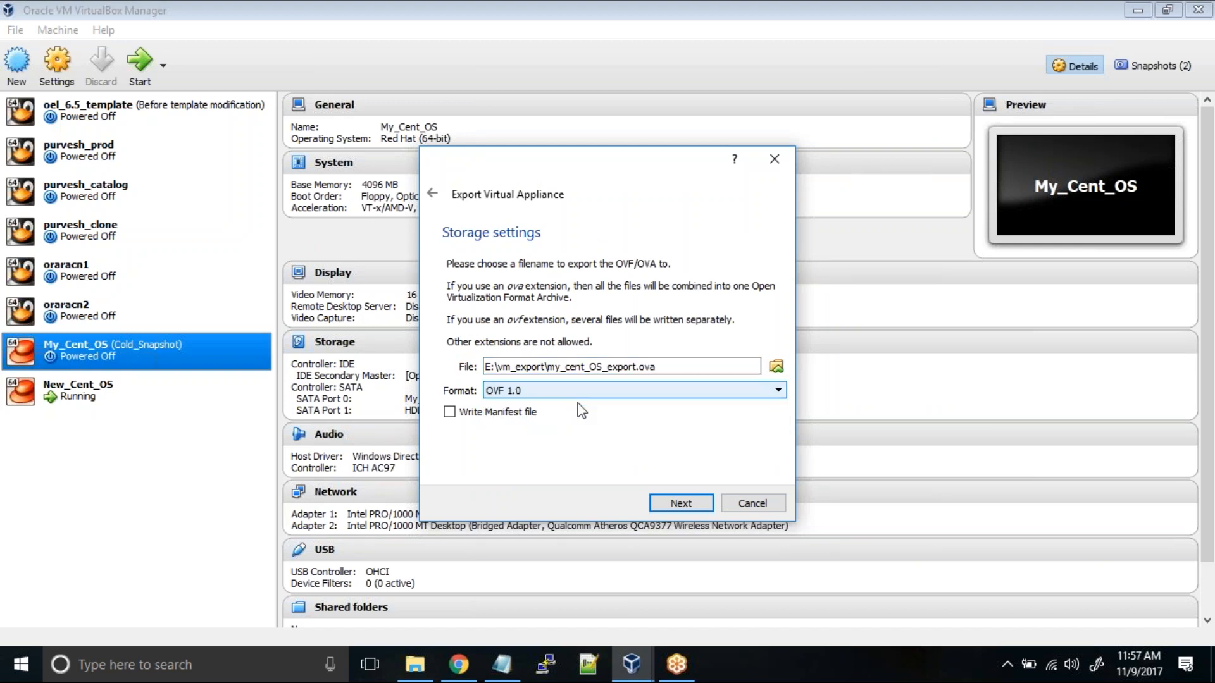
left_click(685, 507)
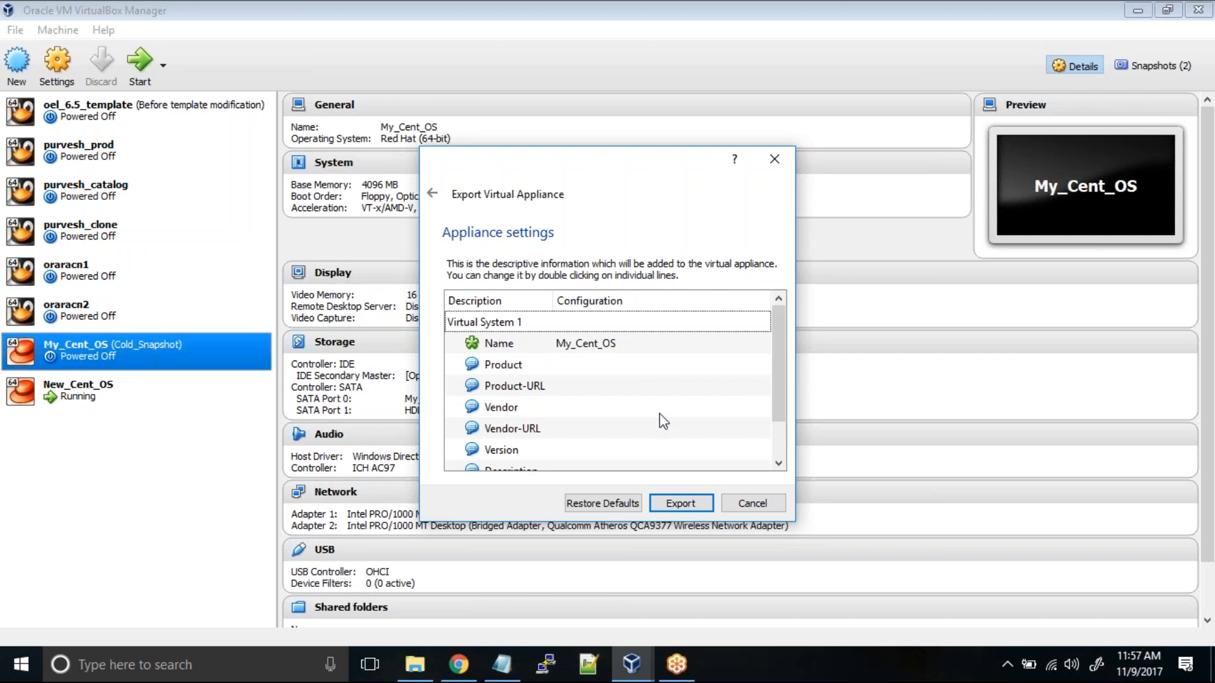
Review the appliance's descriptive fields and view the Description text editor without entering anything.
scroll(610, 364, "down", 1)
scroll(617, 386, "up", 1)
scroll(605, 430, "down", 1)
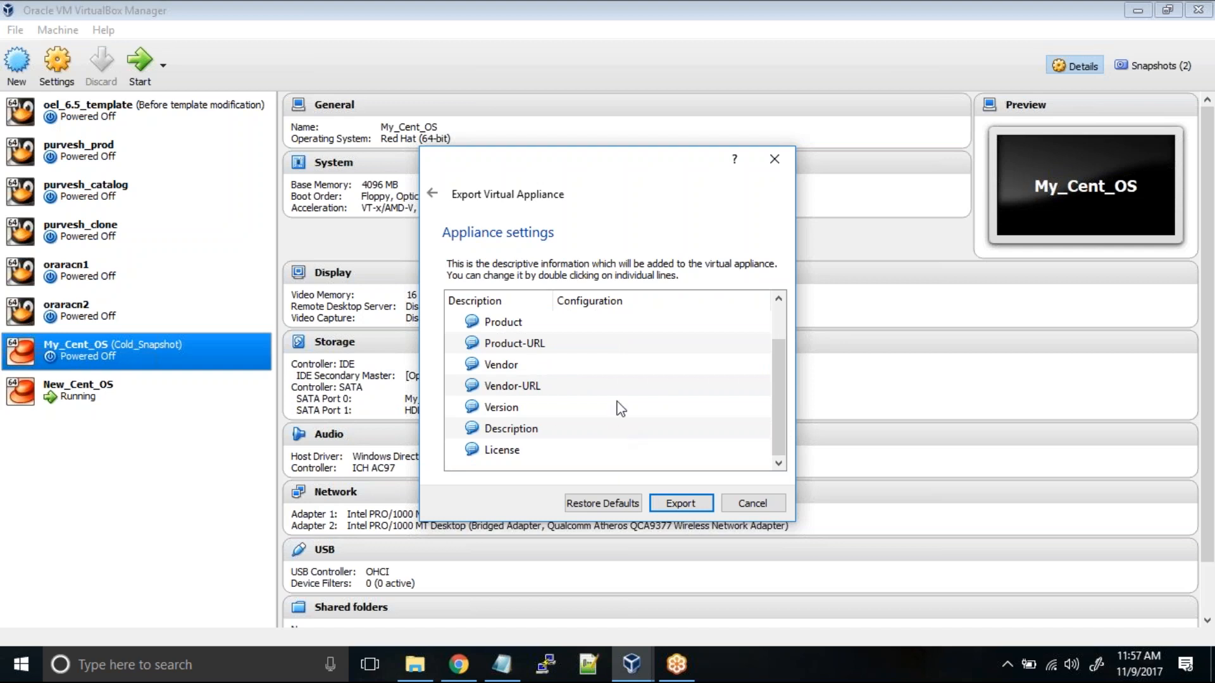
left_click(593, 428)
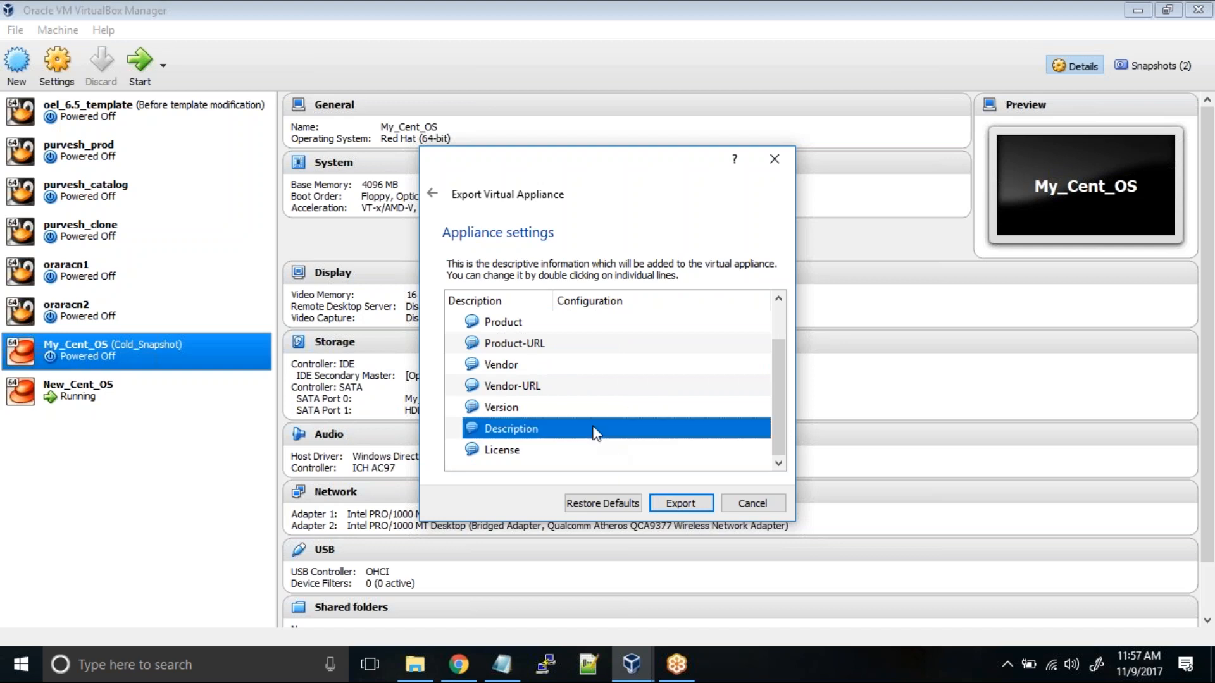
double_click(595, 429)
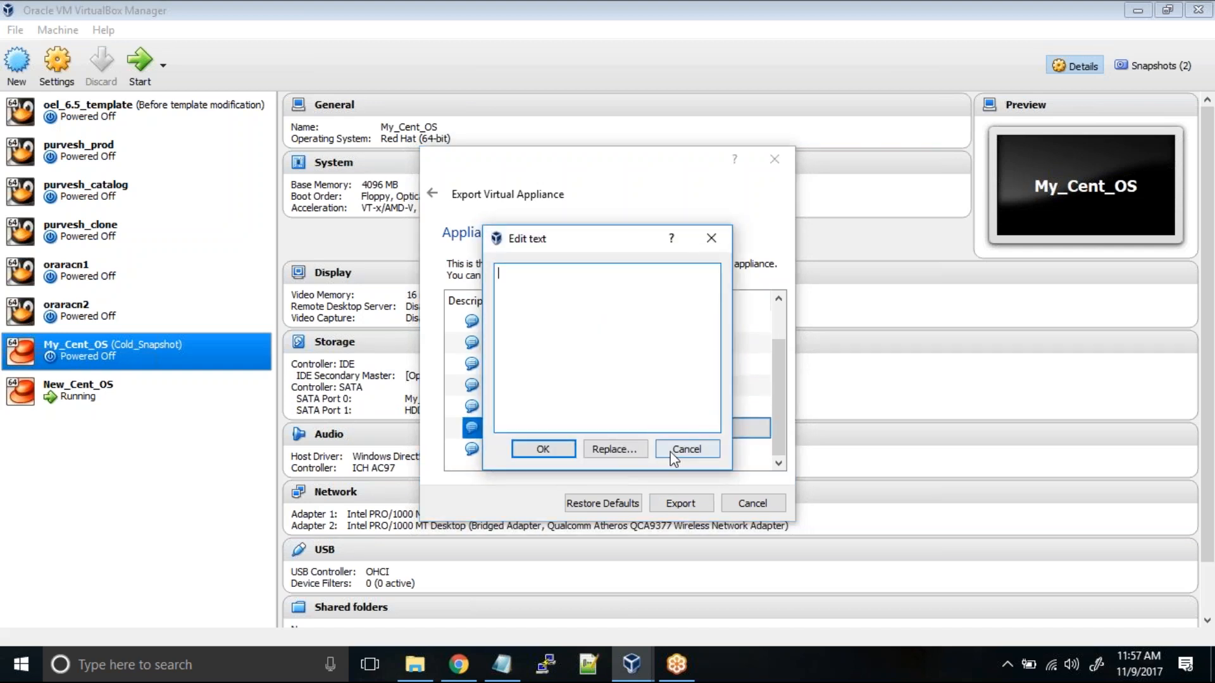
left_click(681, 446)
scroll(648, 389, "up", 1)
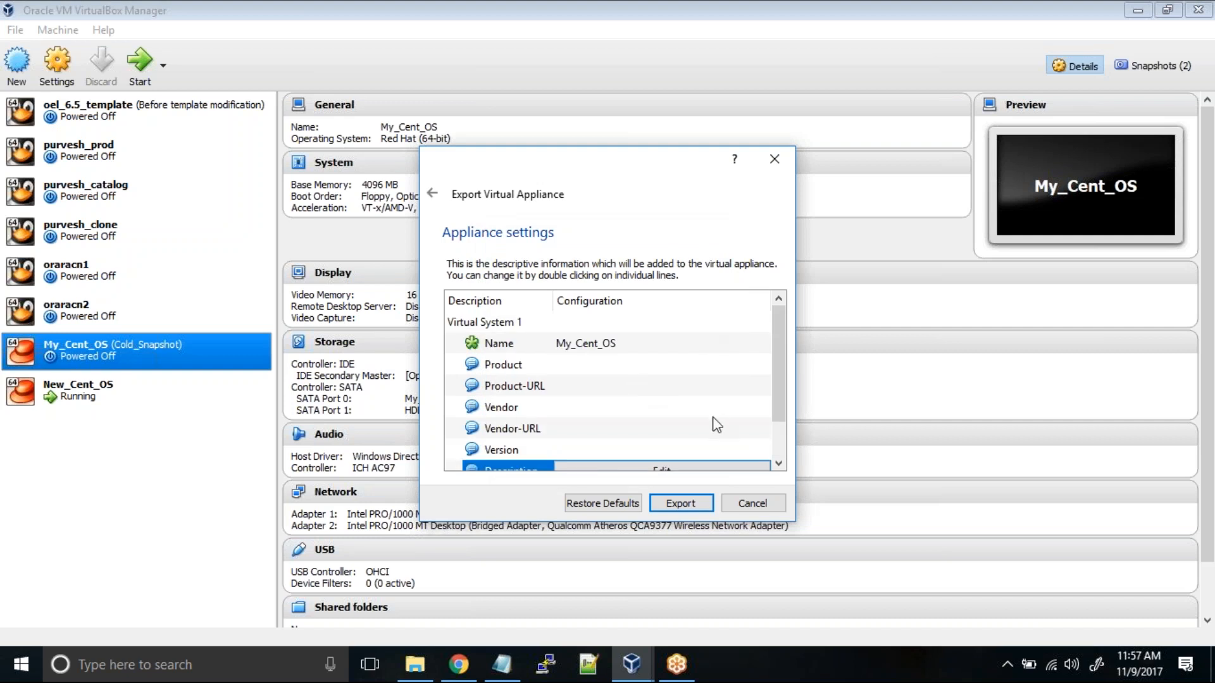
Export the My_Cent_OS appliance with its current settings and shift the progress window slightly.
left_click(683, 506)
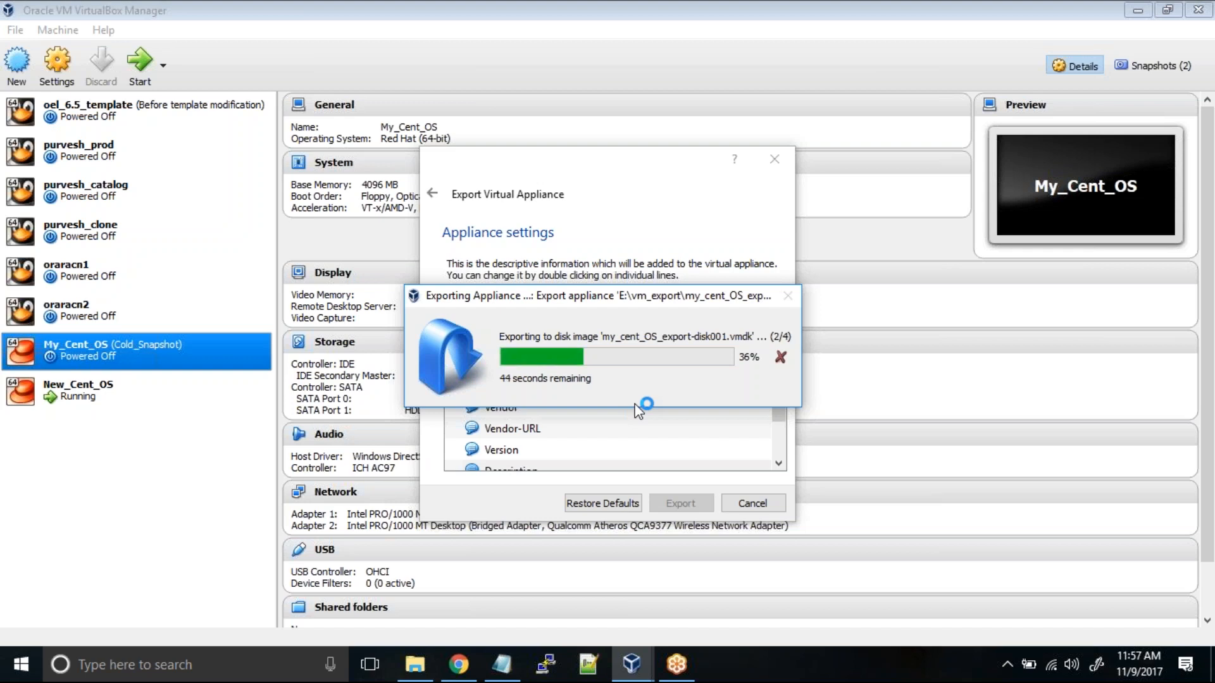
left_click_drag(608, 300, 616, 329)
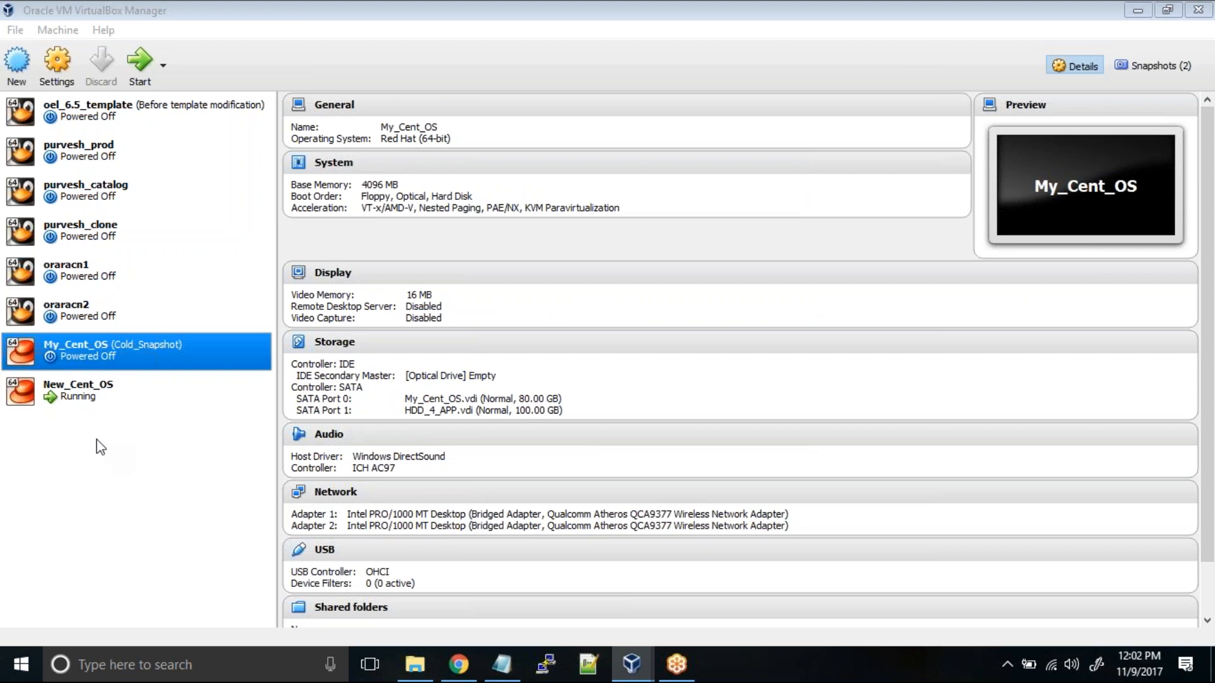
Open a new File Explorer window and go to the vm_export folder on Local Disk (E:).
right_click(414, 665)
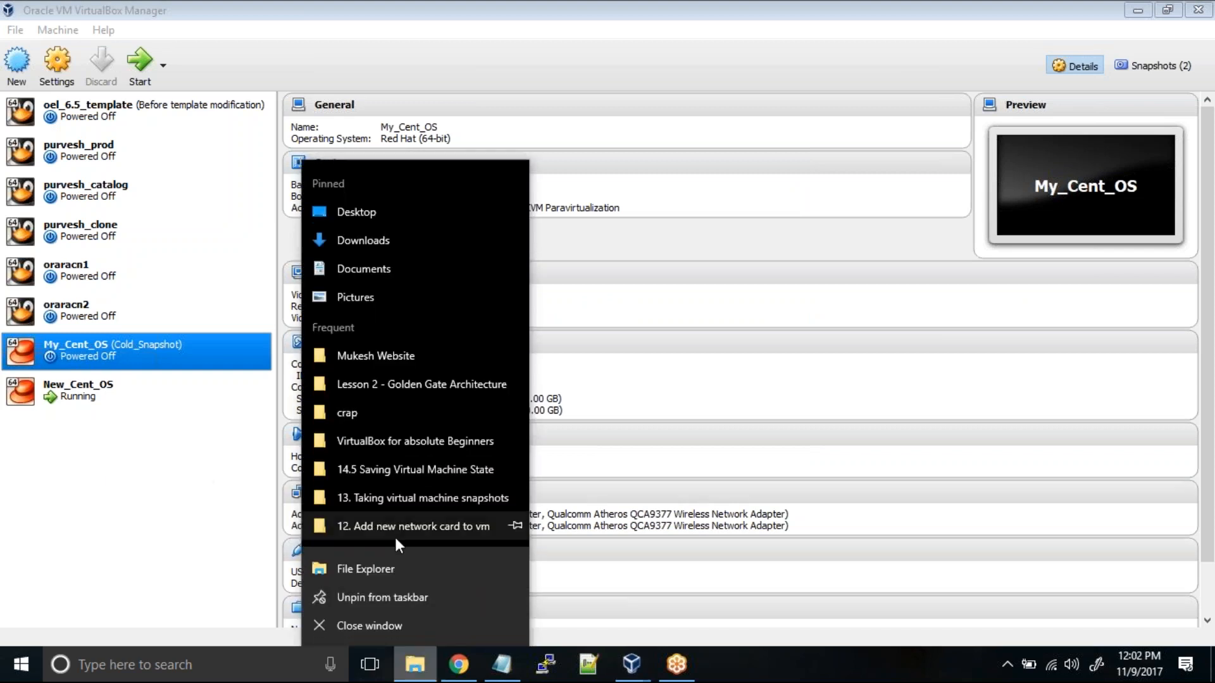
left_click(408, 575)
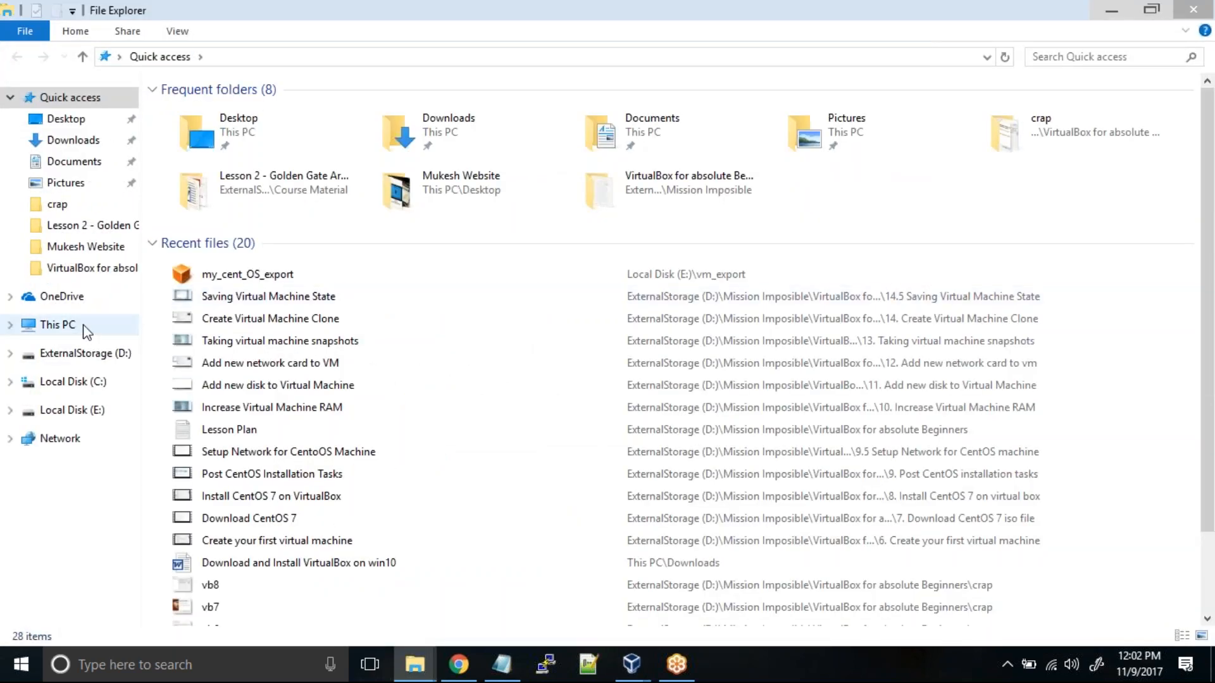
left_click(75, 320)
double_click(702, 269)
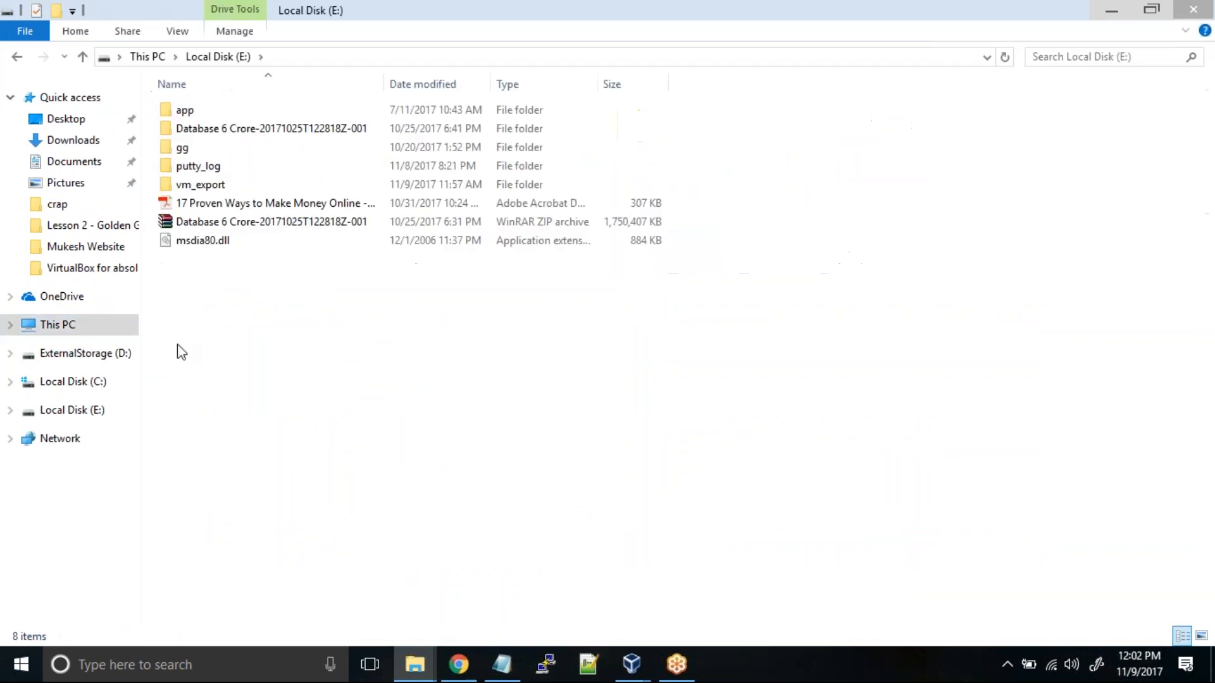
double_click(213, 186)
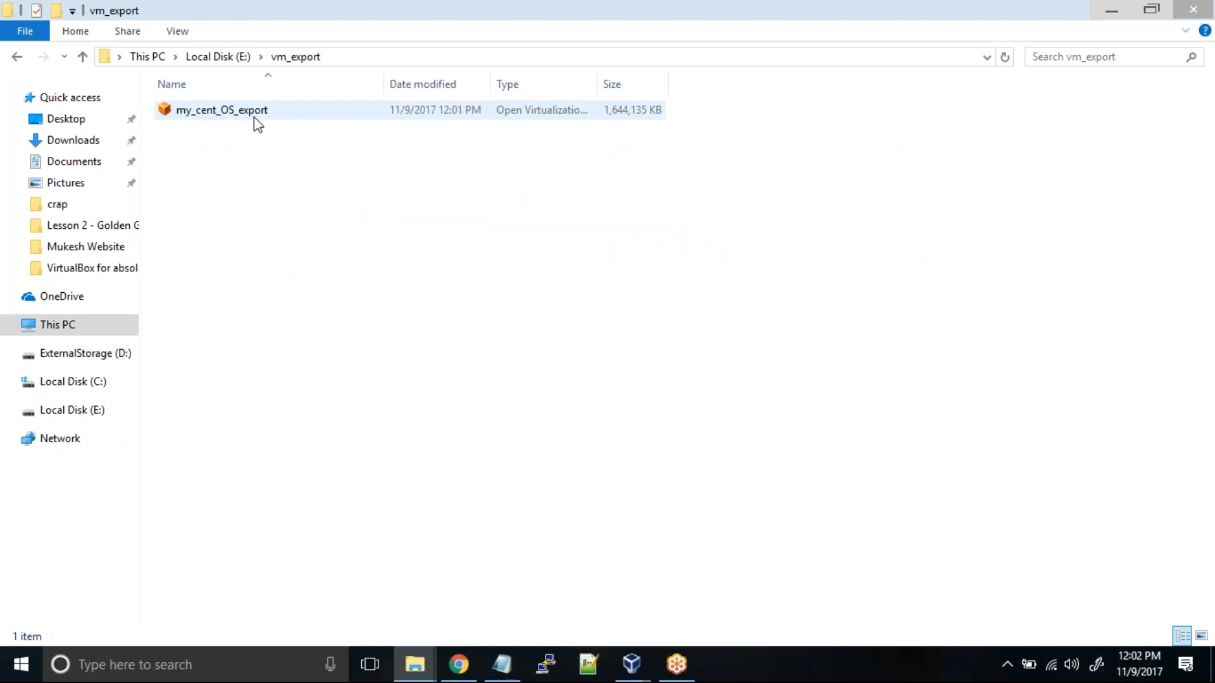
Check the my_cent_OS_export file's details, widening the Type column to read its full file type.
left_click(236, 112)
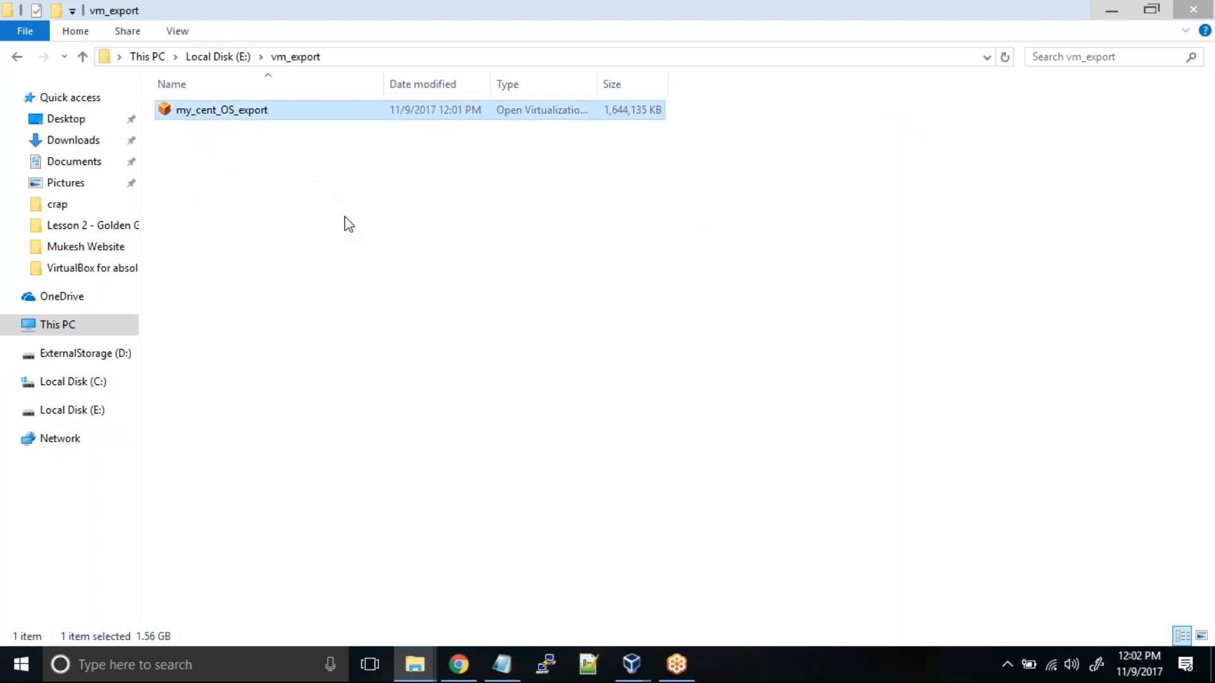
left_click_drag(598, 82, 721, 81)
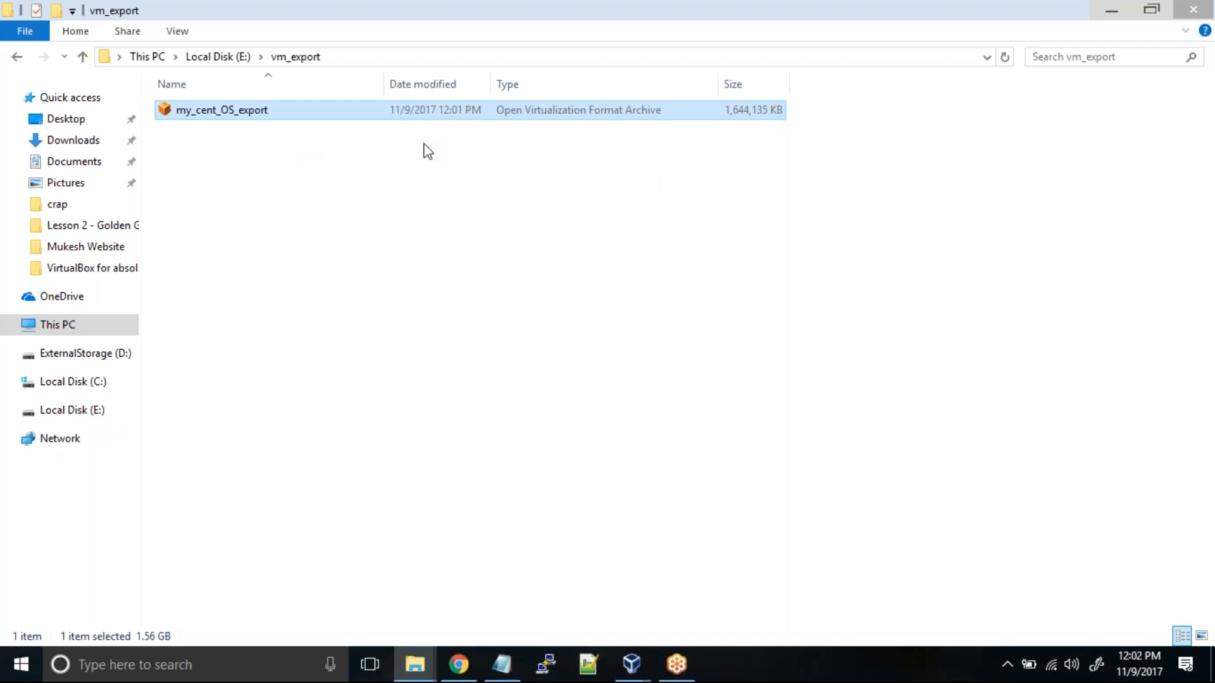
left_click(514, 383)
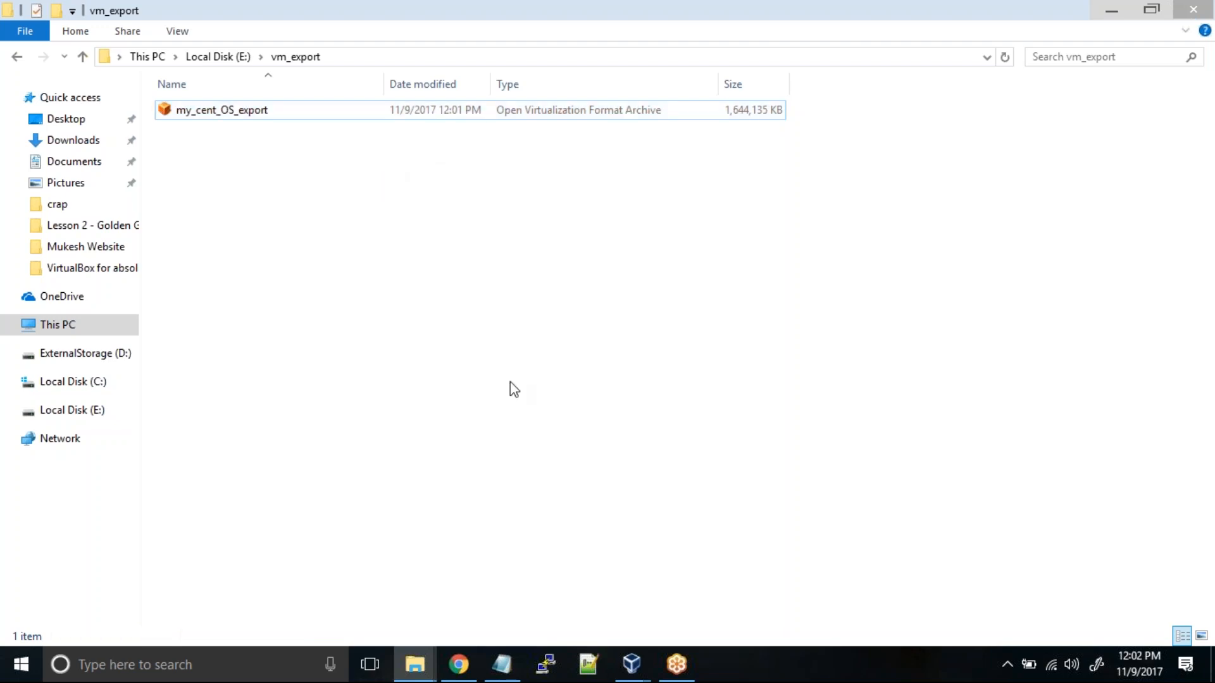
Switch back to VirtualBox Manager and start importing a virtual appliance.
mouse_move(626, 658)
left_click(529, 557)
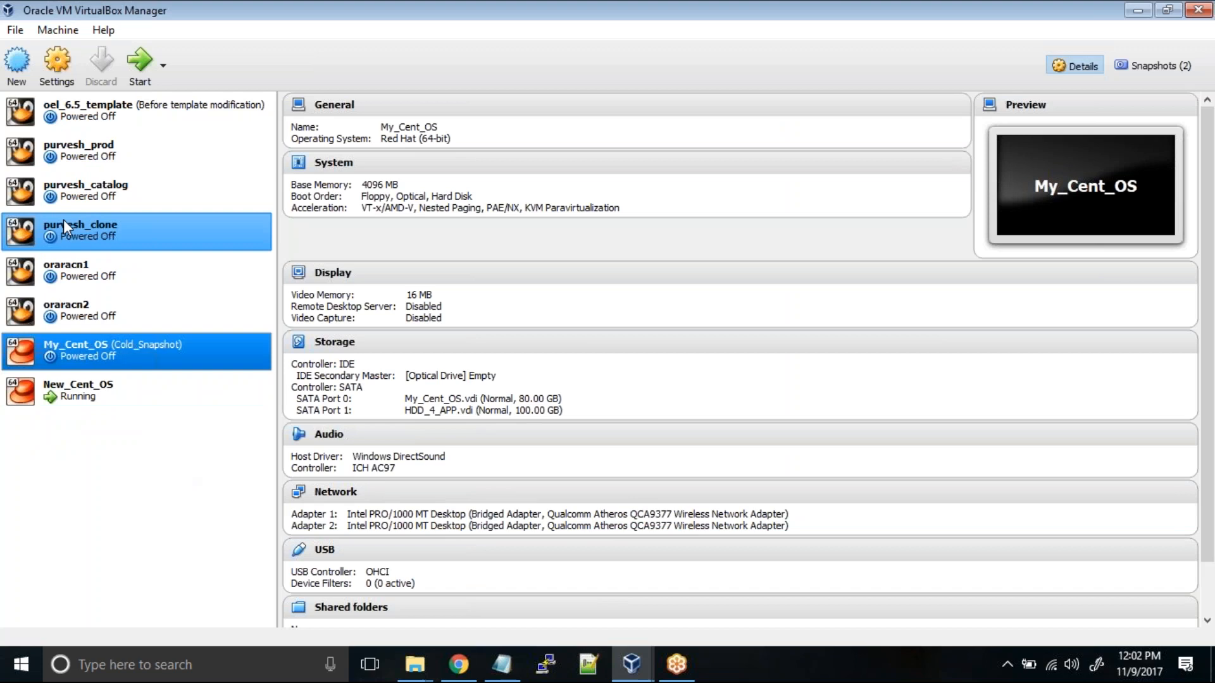
left_click(15, 29)
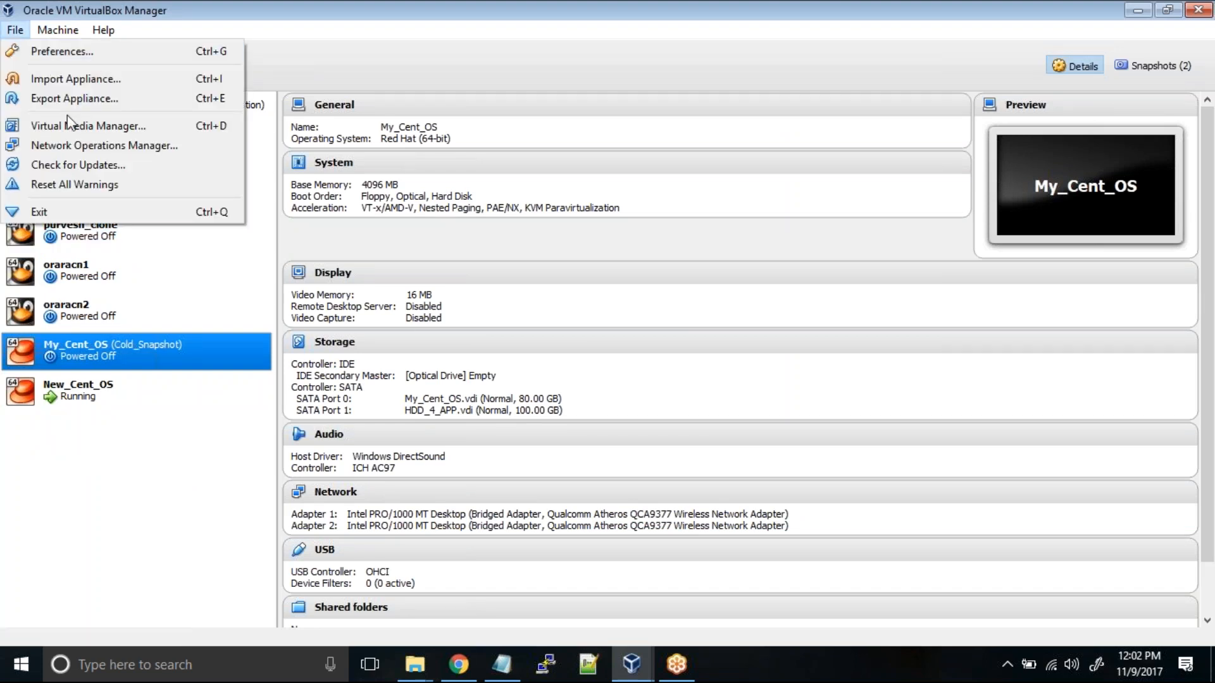
left_click(71, 86)
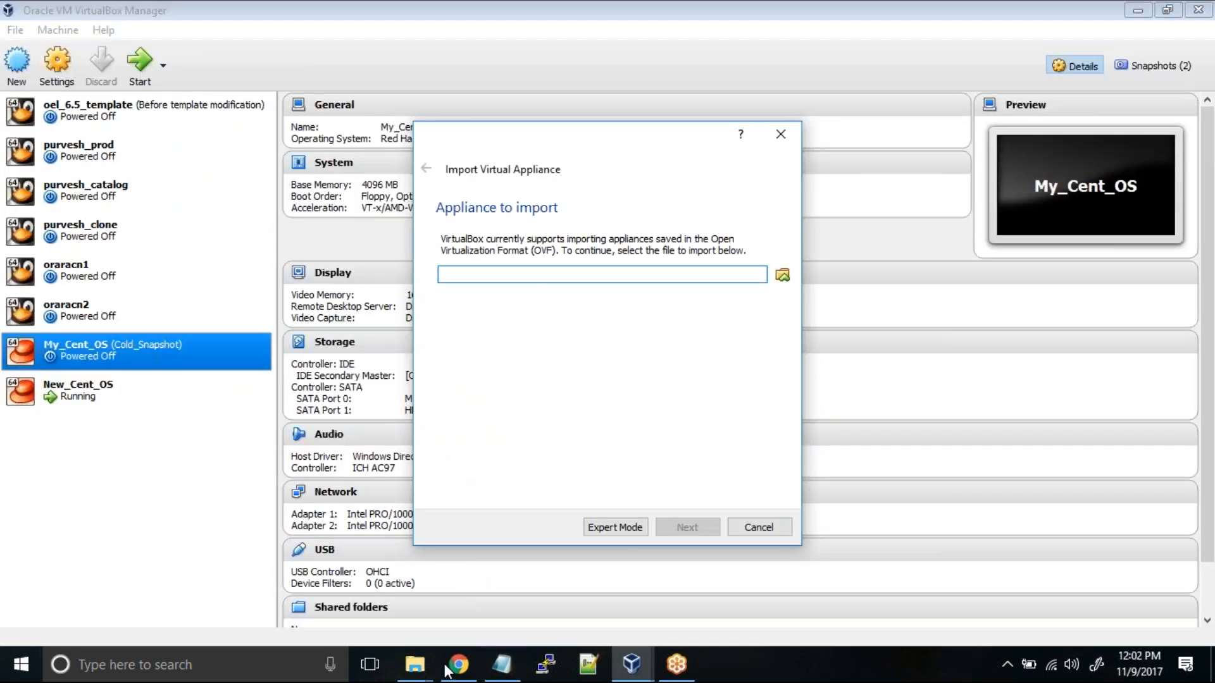
Look at the exported file in File Explorer's vm_export folder and return to VirtualBox's import wizard.
mouse_move(414, 664)
left_click(501, 585)
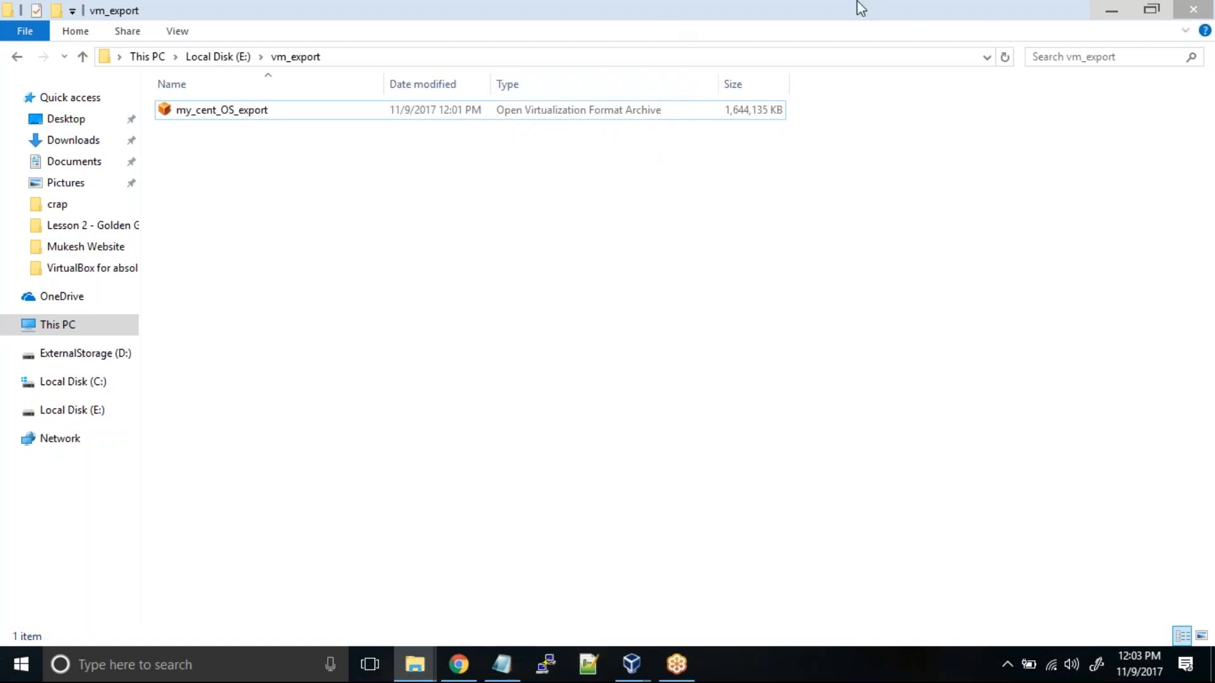
left_click(1111, 10)
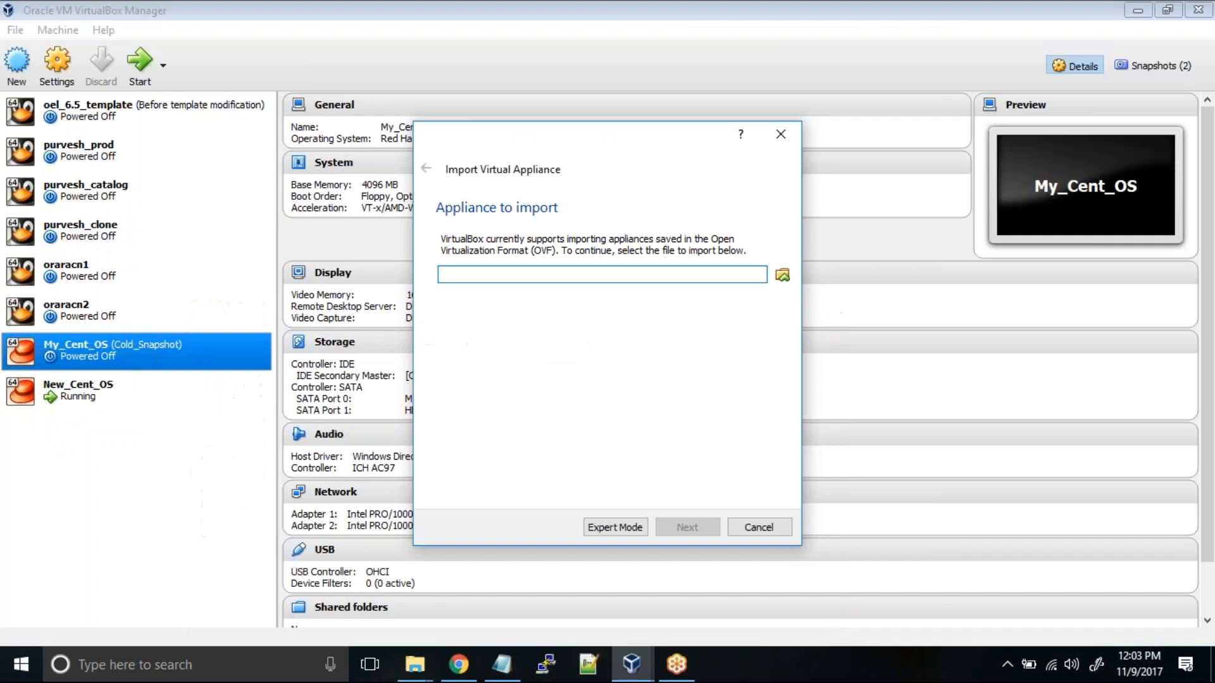
Choose my_cent_OS_export from the vm_export folder on Local Disk (E:) as the appliance to import and continue to its settings.
left_click(779, 280)
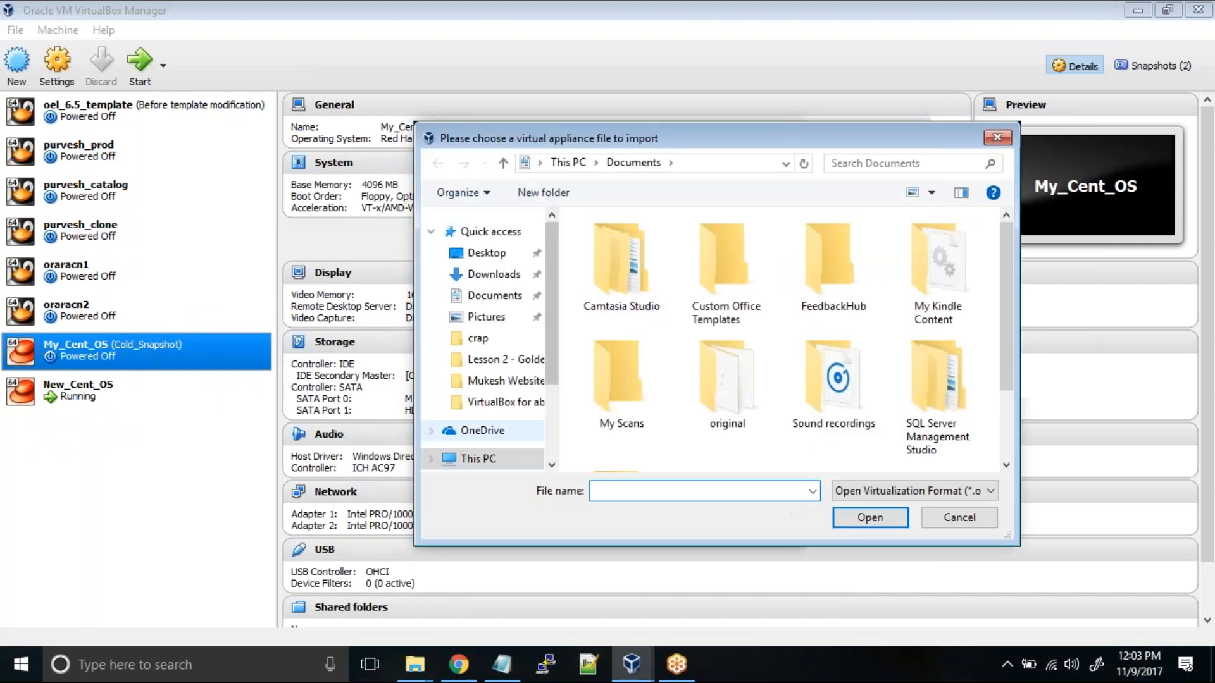
scroll(677, 314, "down", 5)
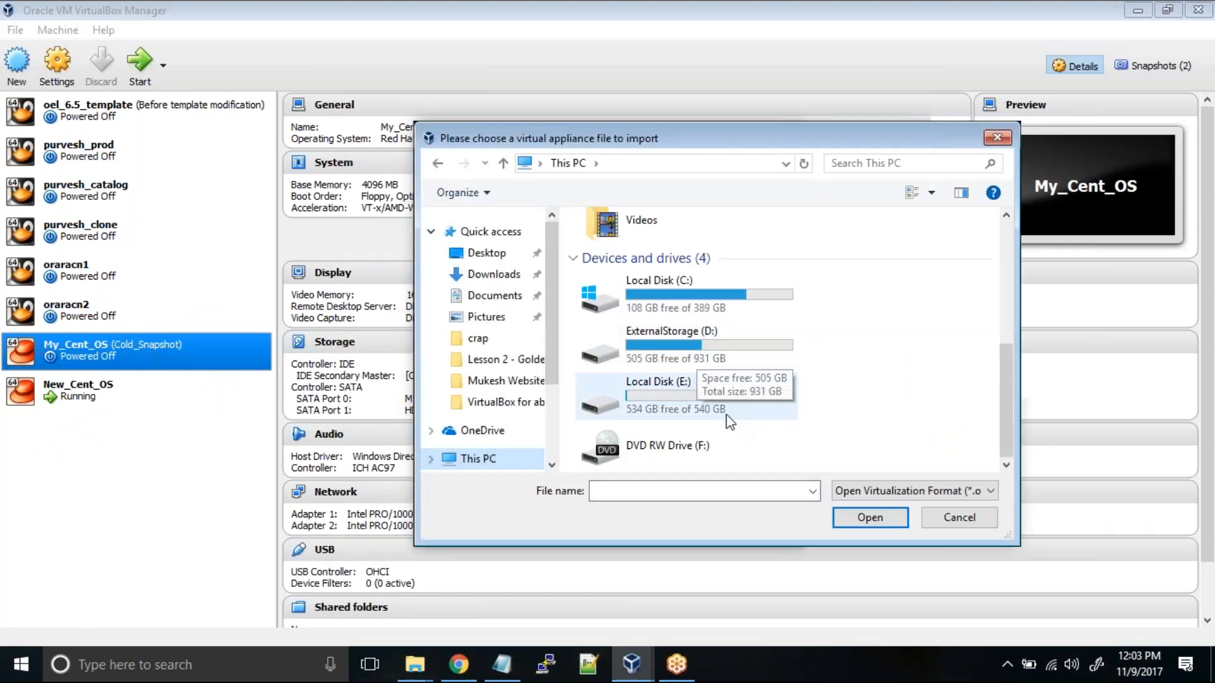
double_click(729, 420)
double_click(659, 317)
left_click(658, 252)
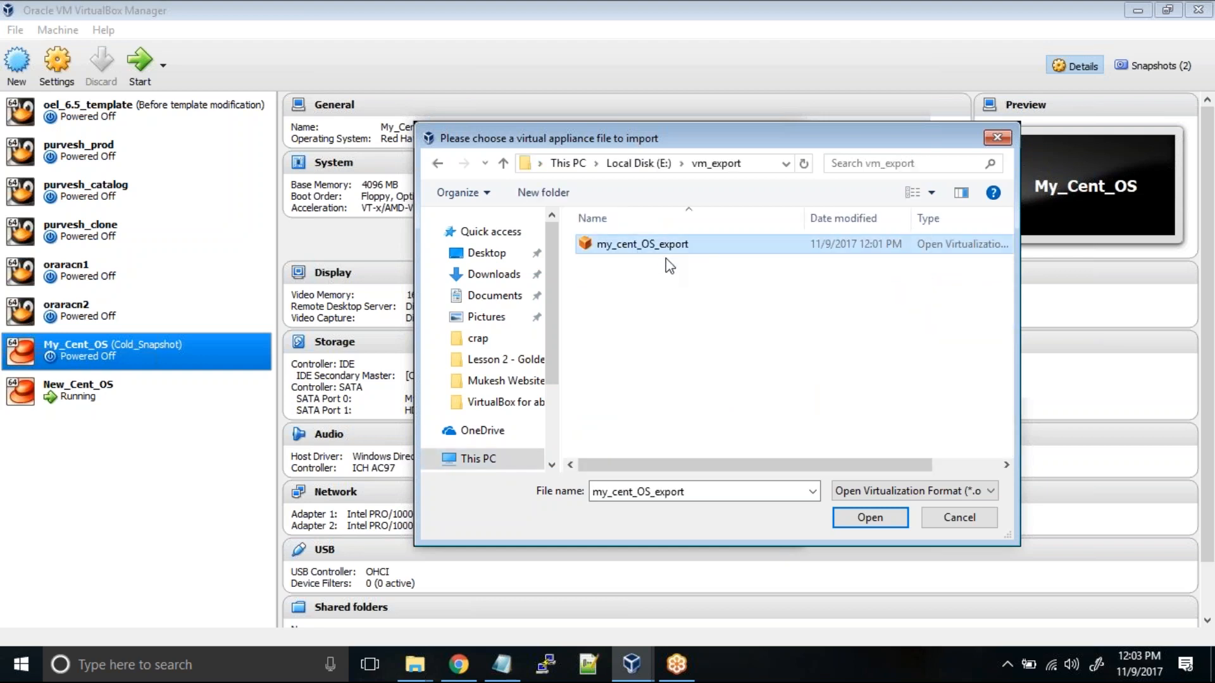
left_click(870, 517)
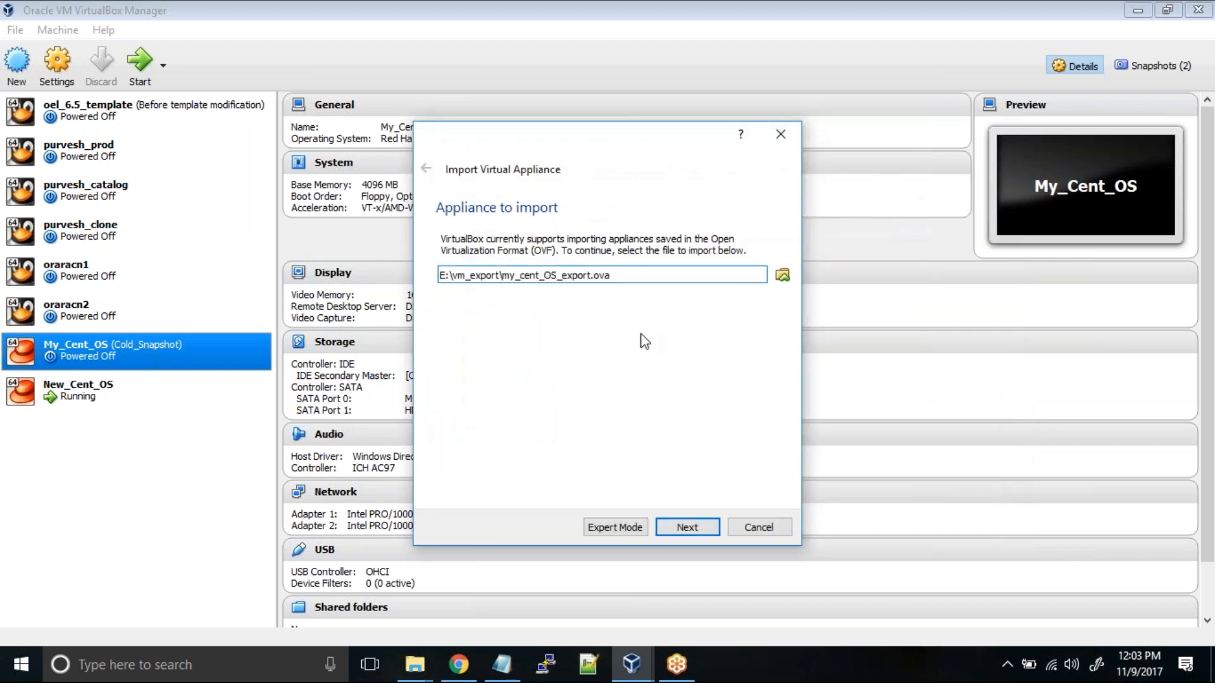
left_click(689, 531)
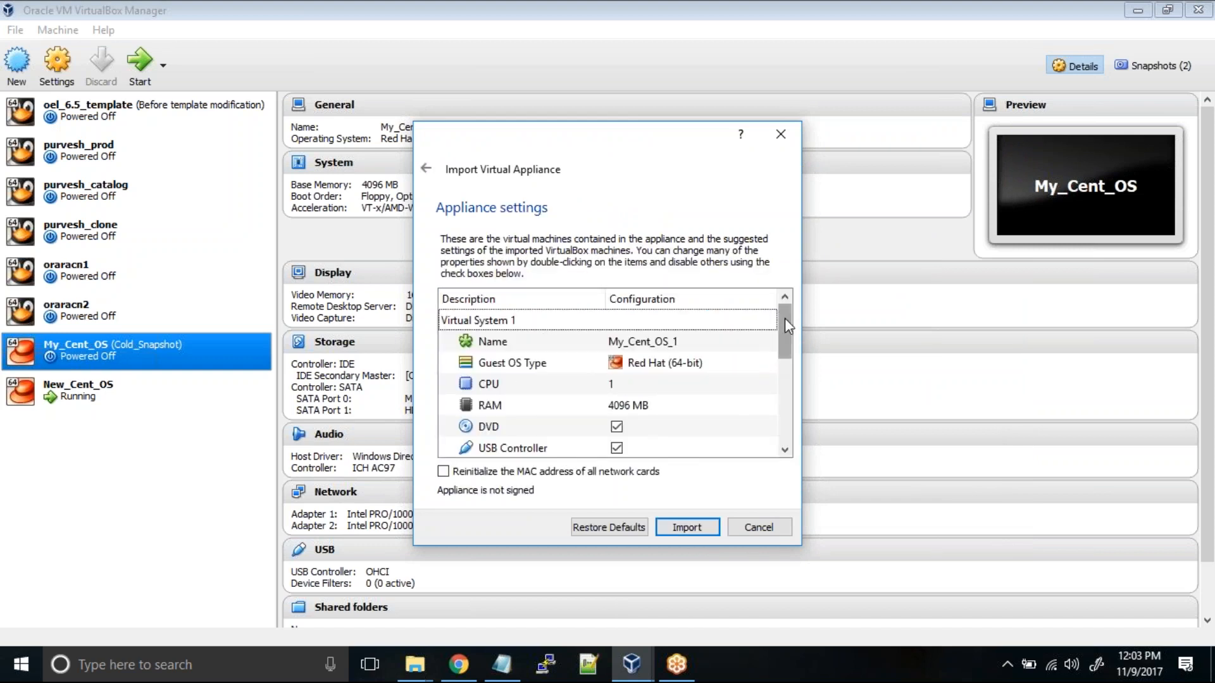
Review the suggested appliance settings and set the imported machine's RAM to 3000 MB.
scroll(785, 319, "down", 3)
scroll(784, 326, "up", 3)
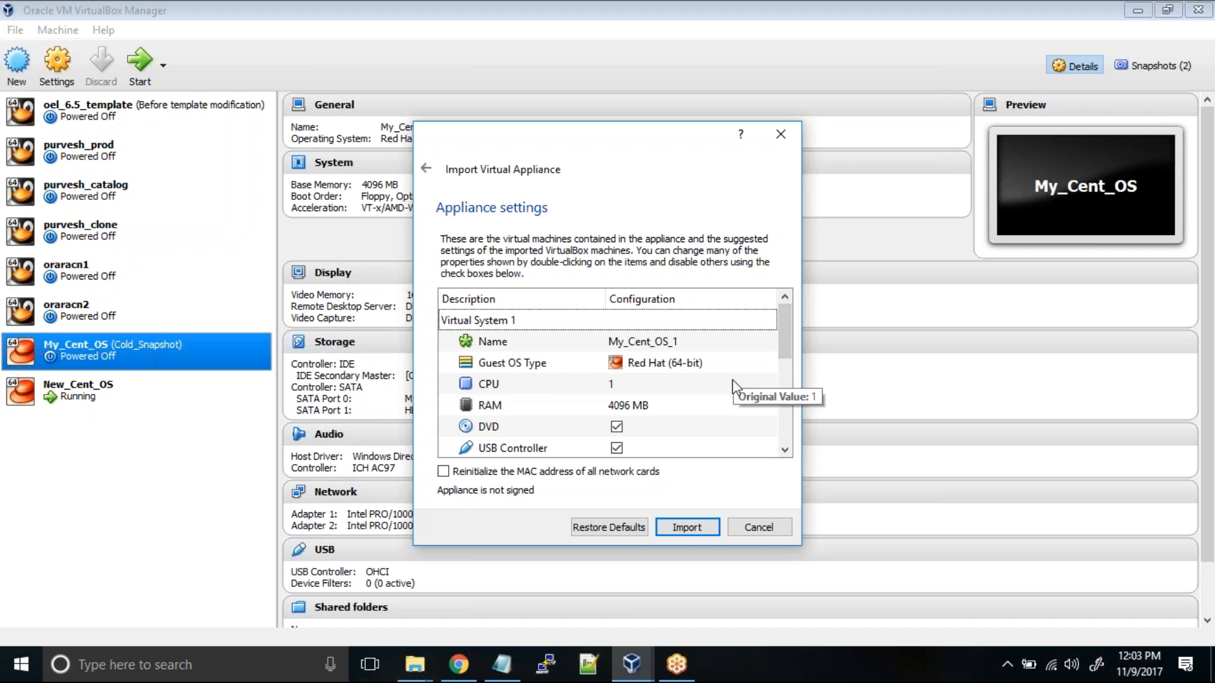
double_click(656, 410)
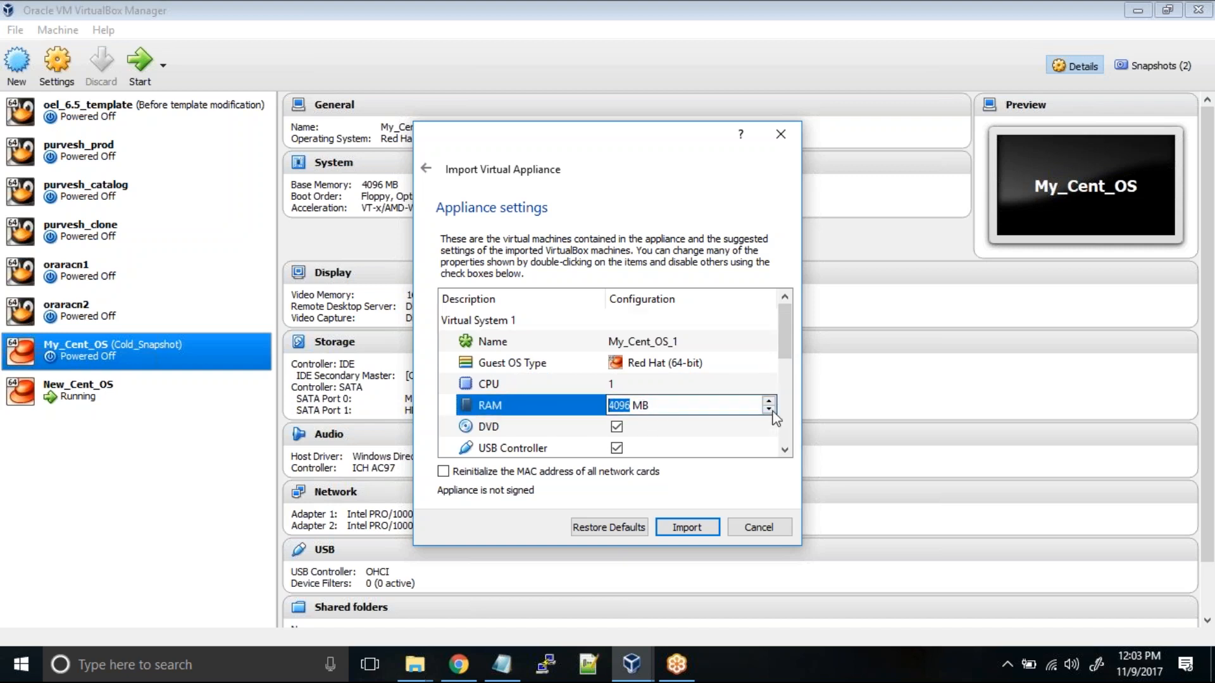
type("3000")
key("Down")
key("Down")
Enable reinitializing the MAC address of all network cards and start the import, moving the progress window off the settings list.
scroll(753, 387, "down", 2)
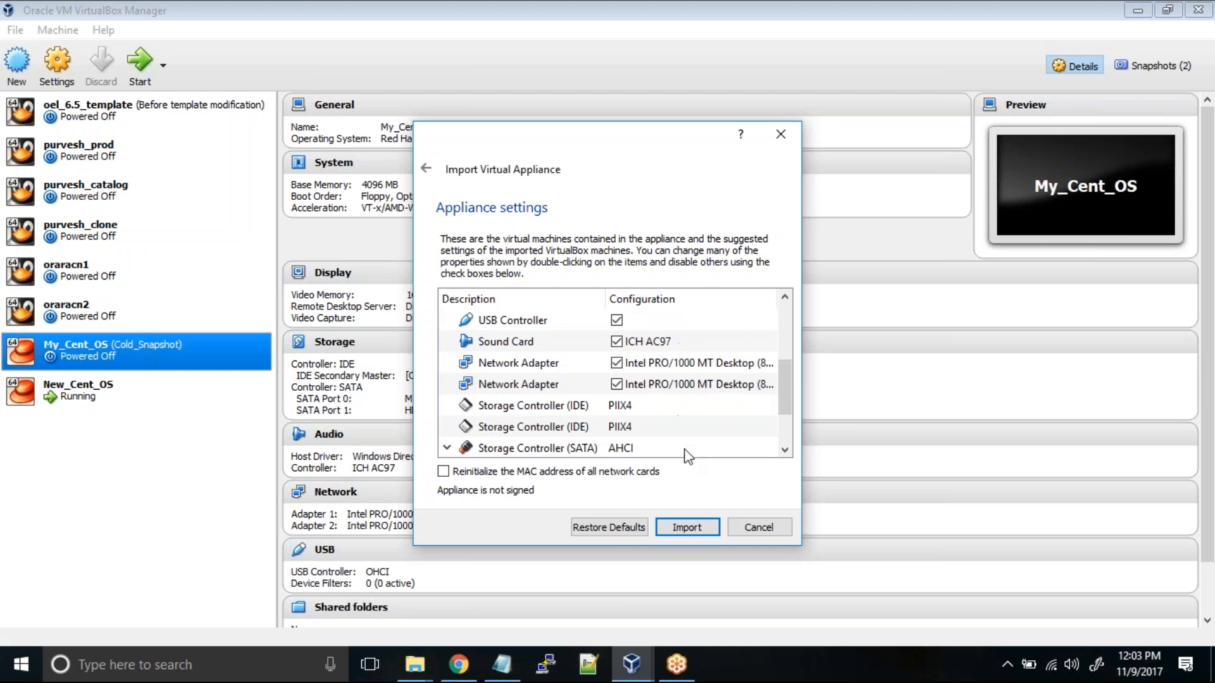
scroll(686, 452, "down", 1)
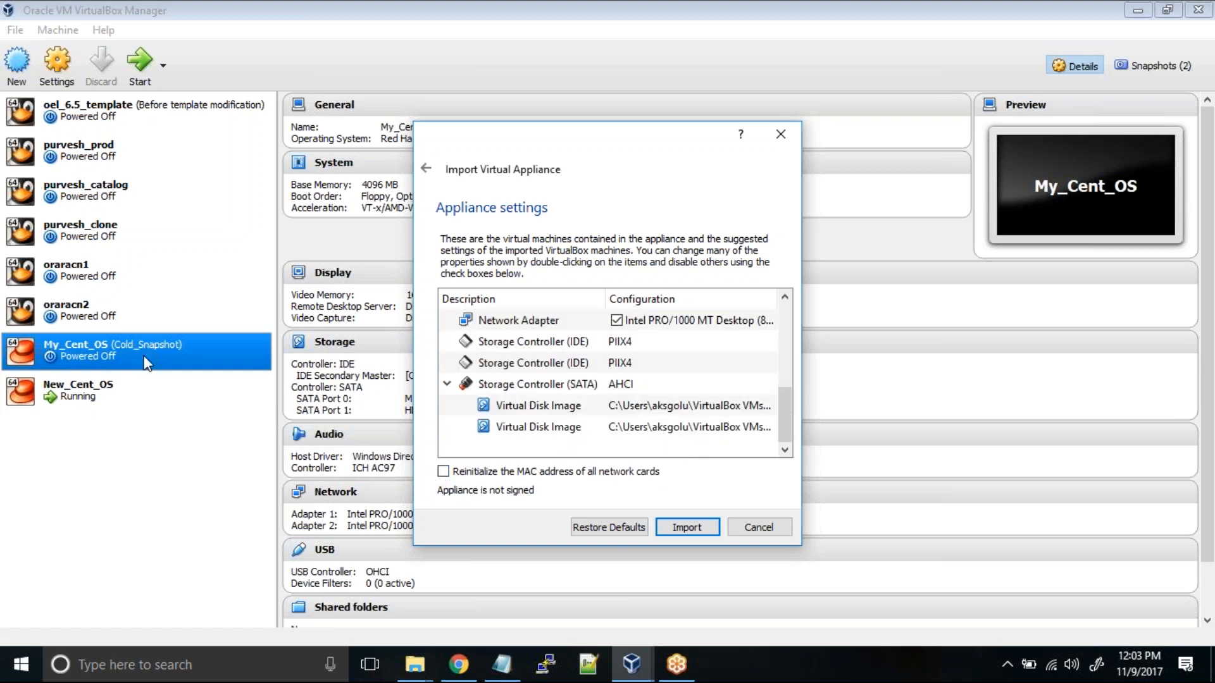
left_click(444, 472)
mouse_move(623, 433)
left_click(687, 527)
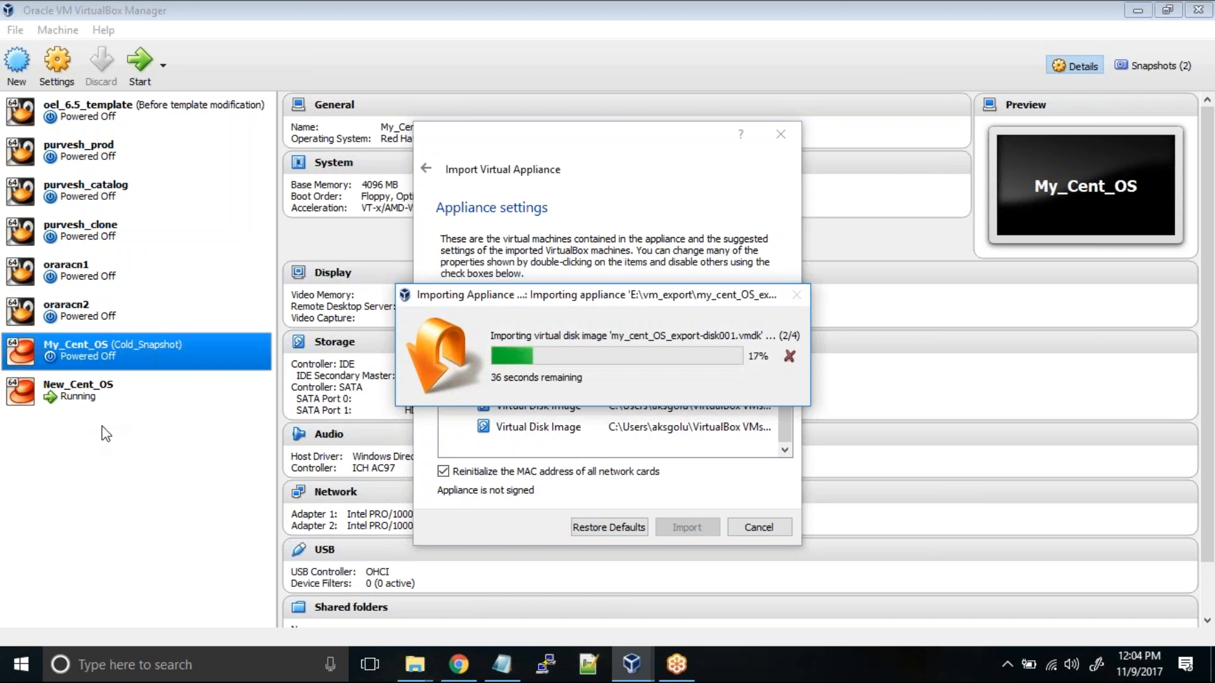
left_click_drag(604, 294, 607, 159)
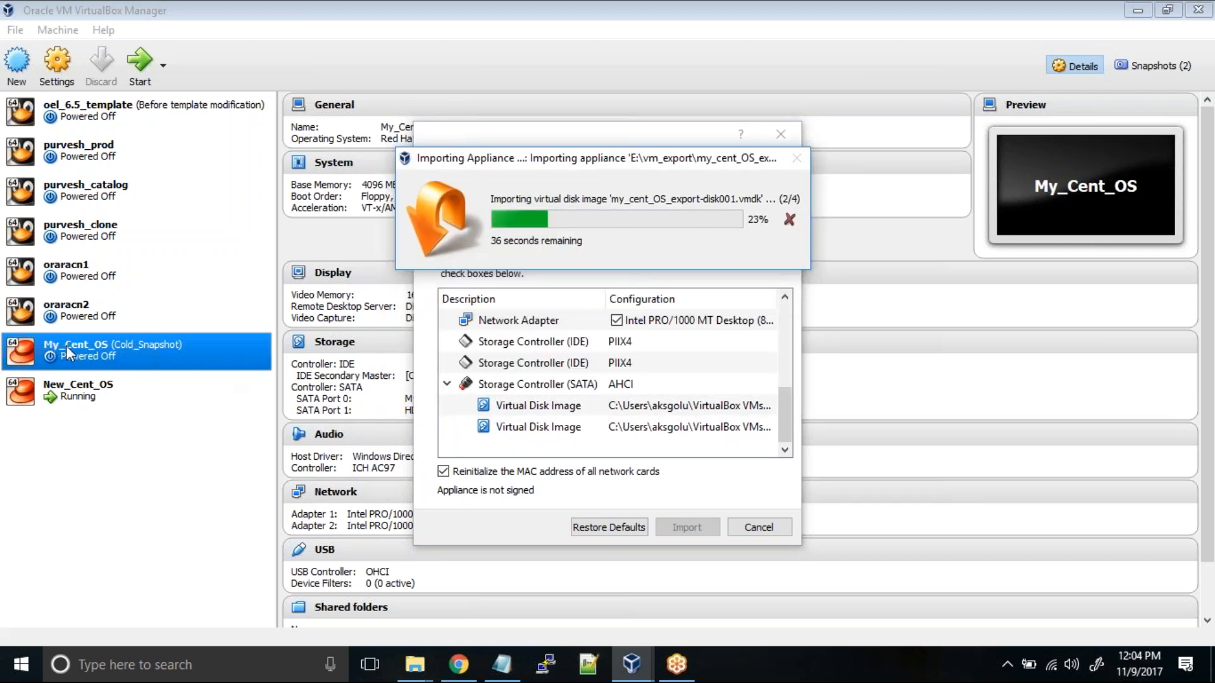